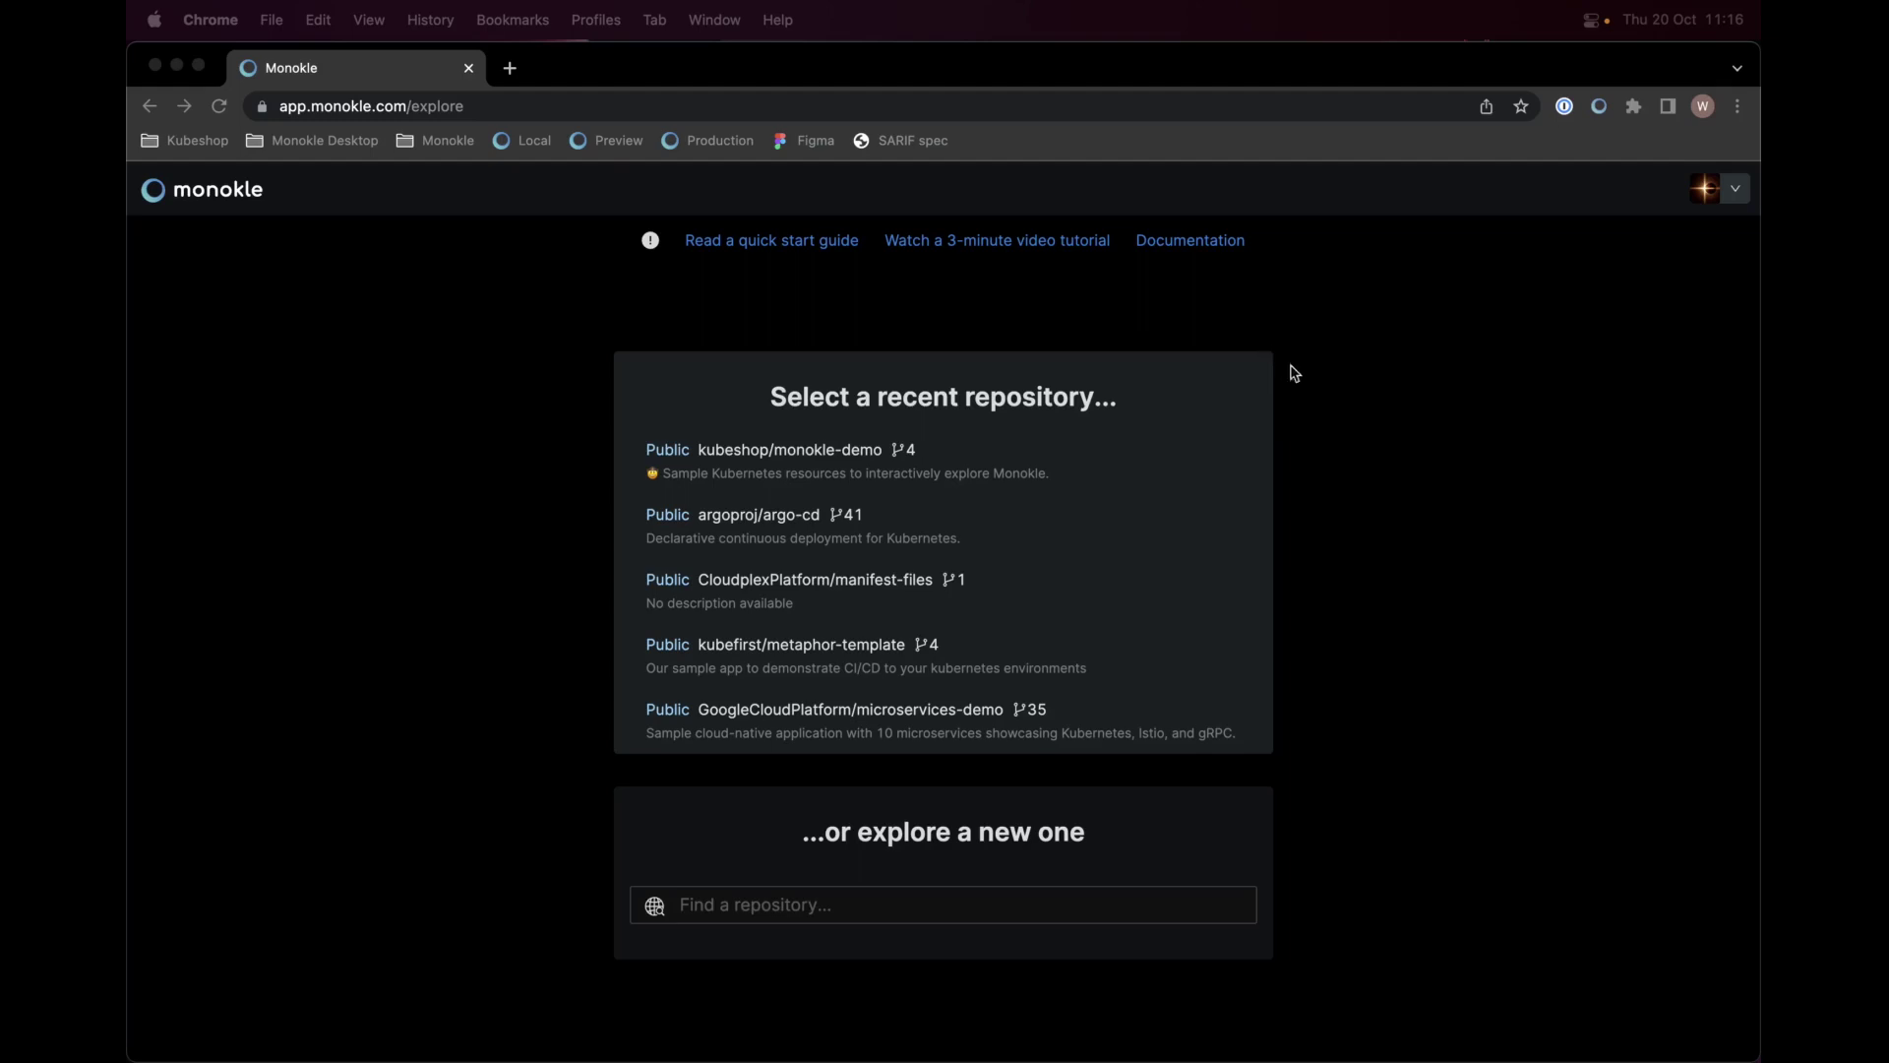
Open the sample repository kubeshop/monokle-demo and list its Helm charts
{"action": "left_click", "coordinate": [1045, 904]}
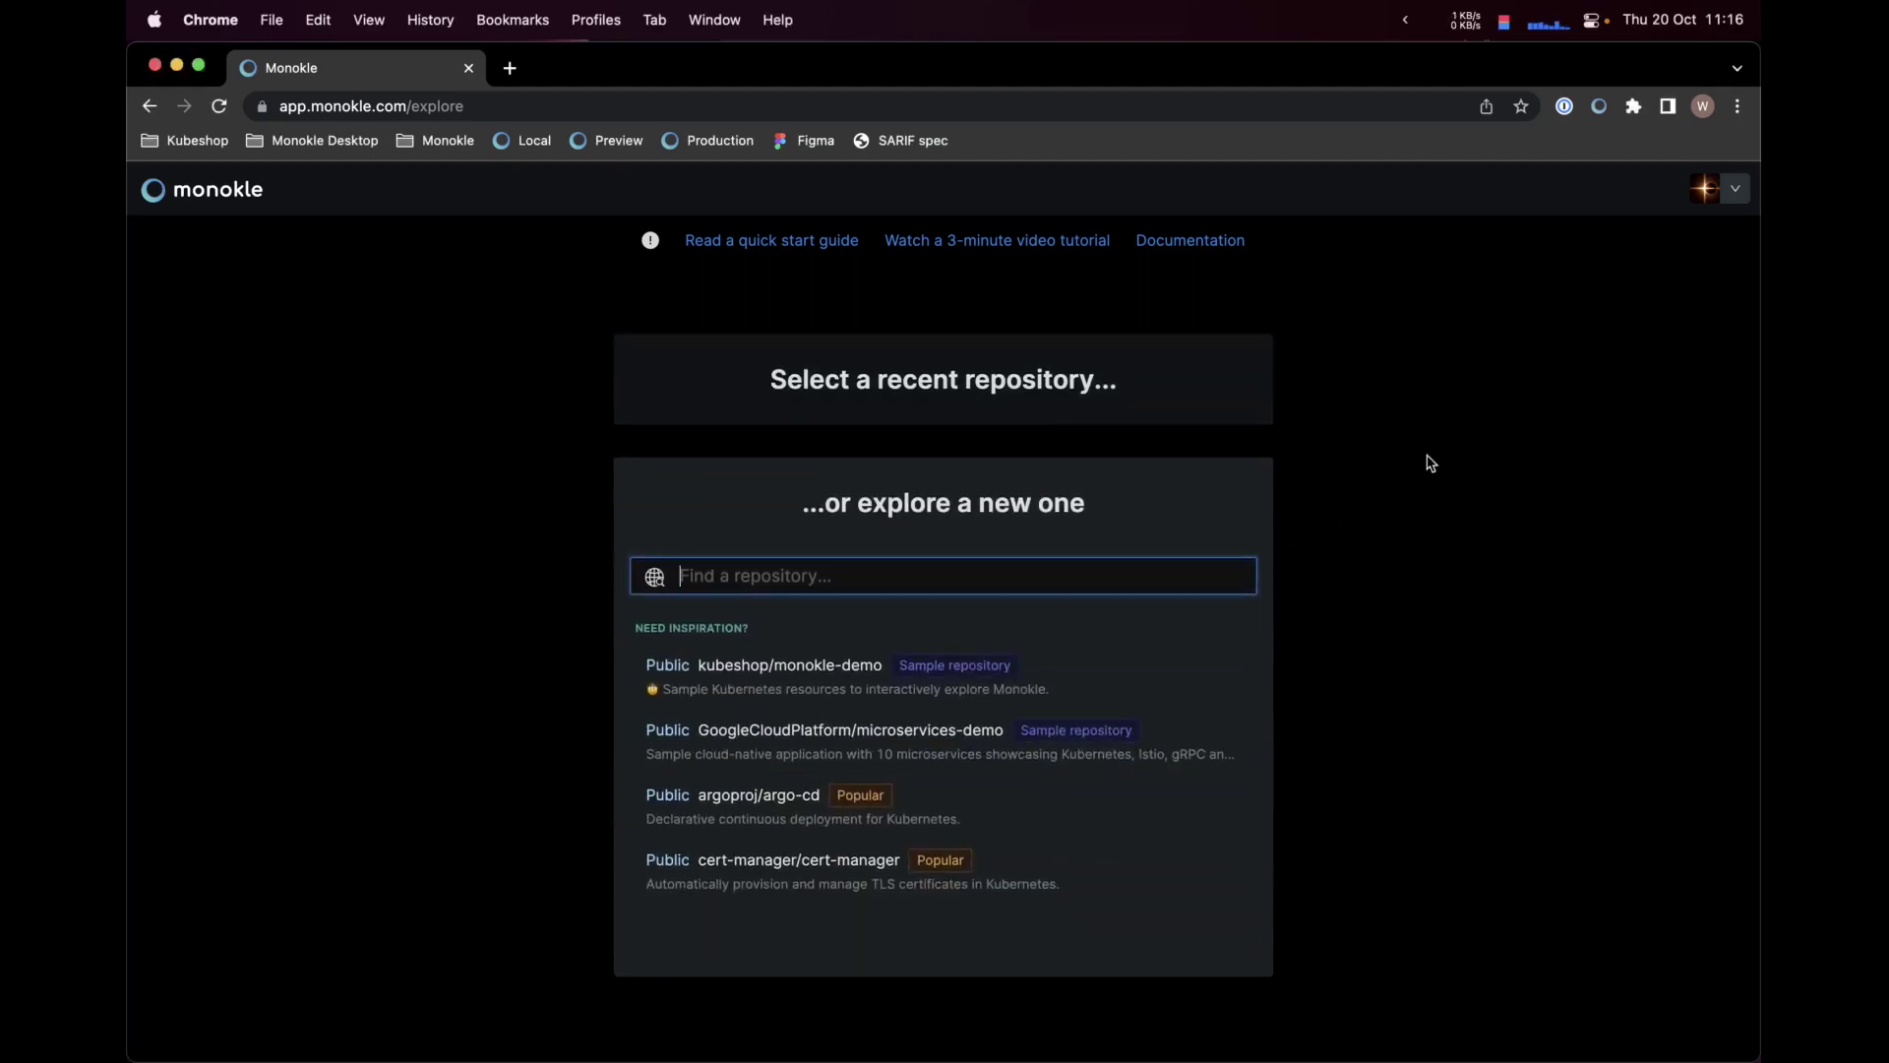
{"action": "left_click", "coordinate": [1112, 657]}
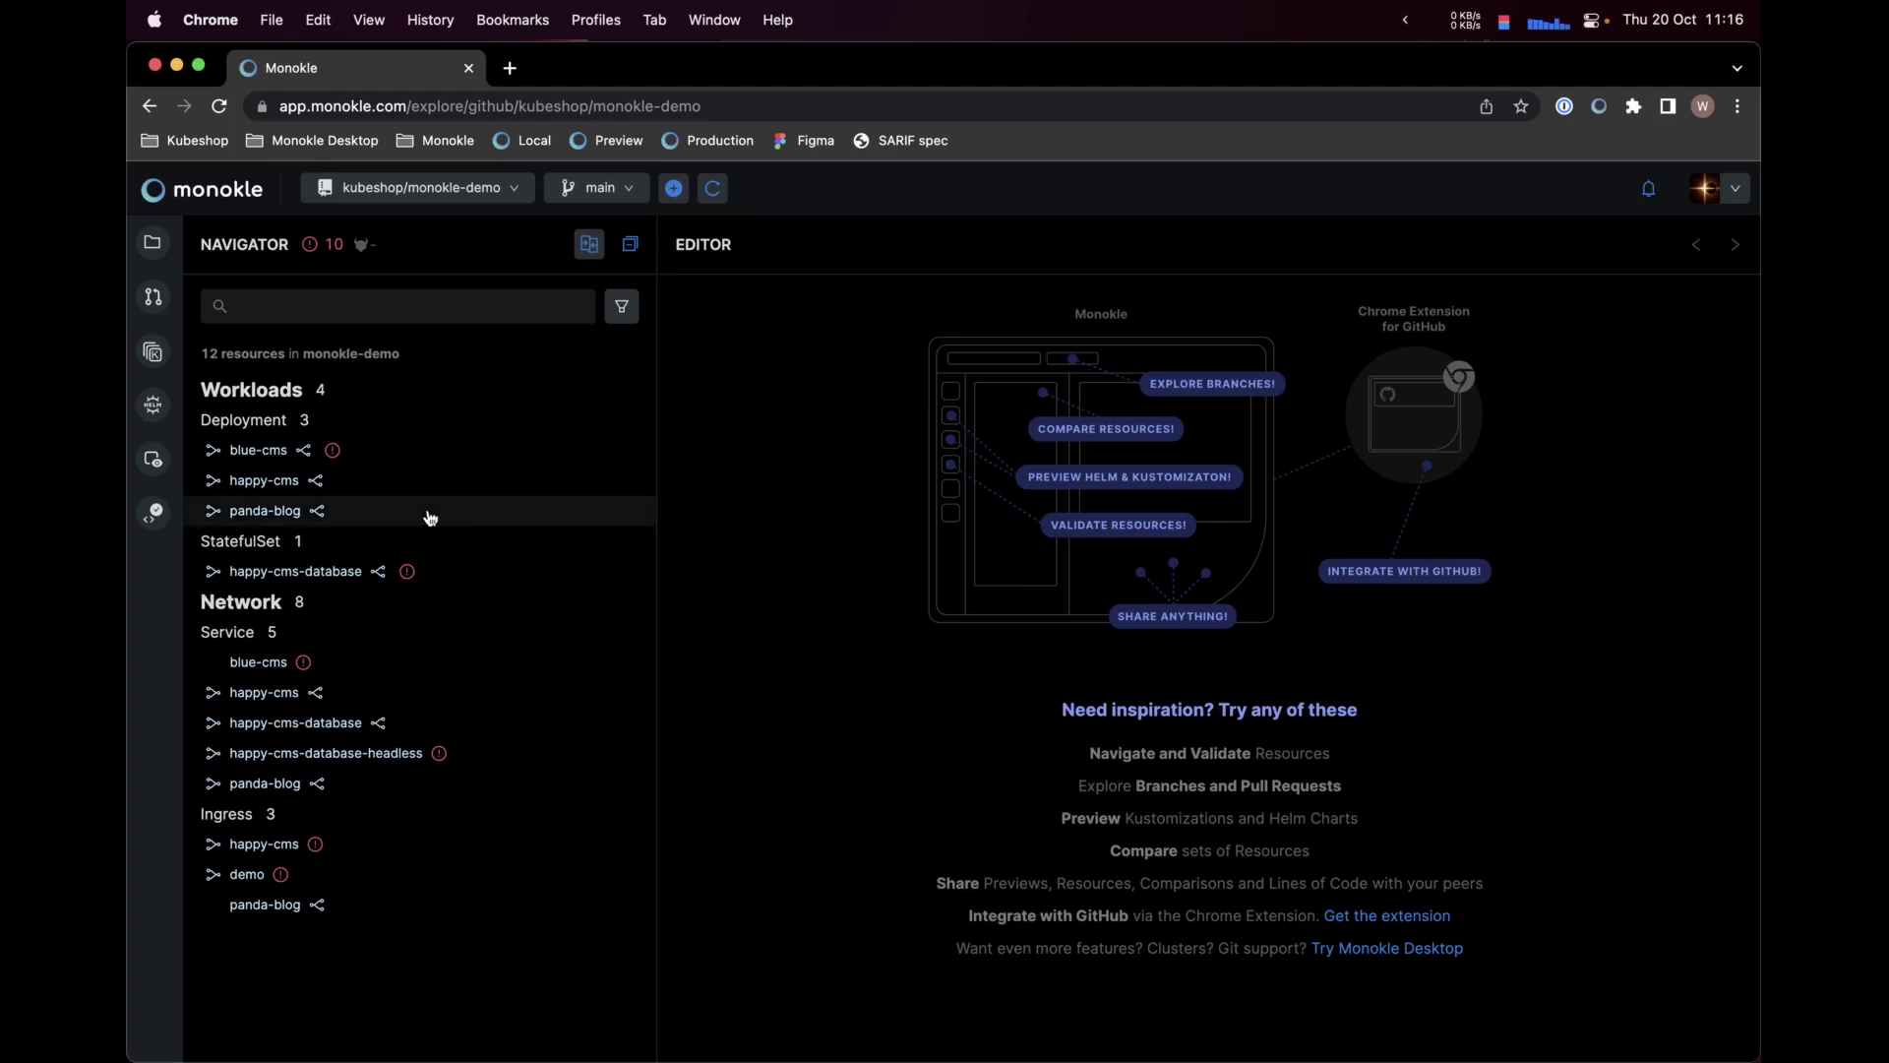
{"action": "left_click", "coordinate": [152, 405]}
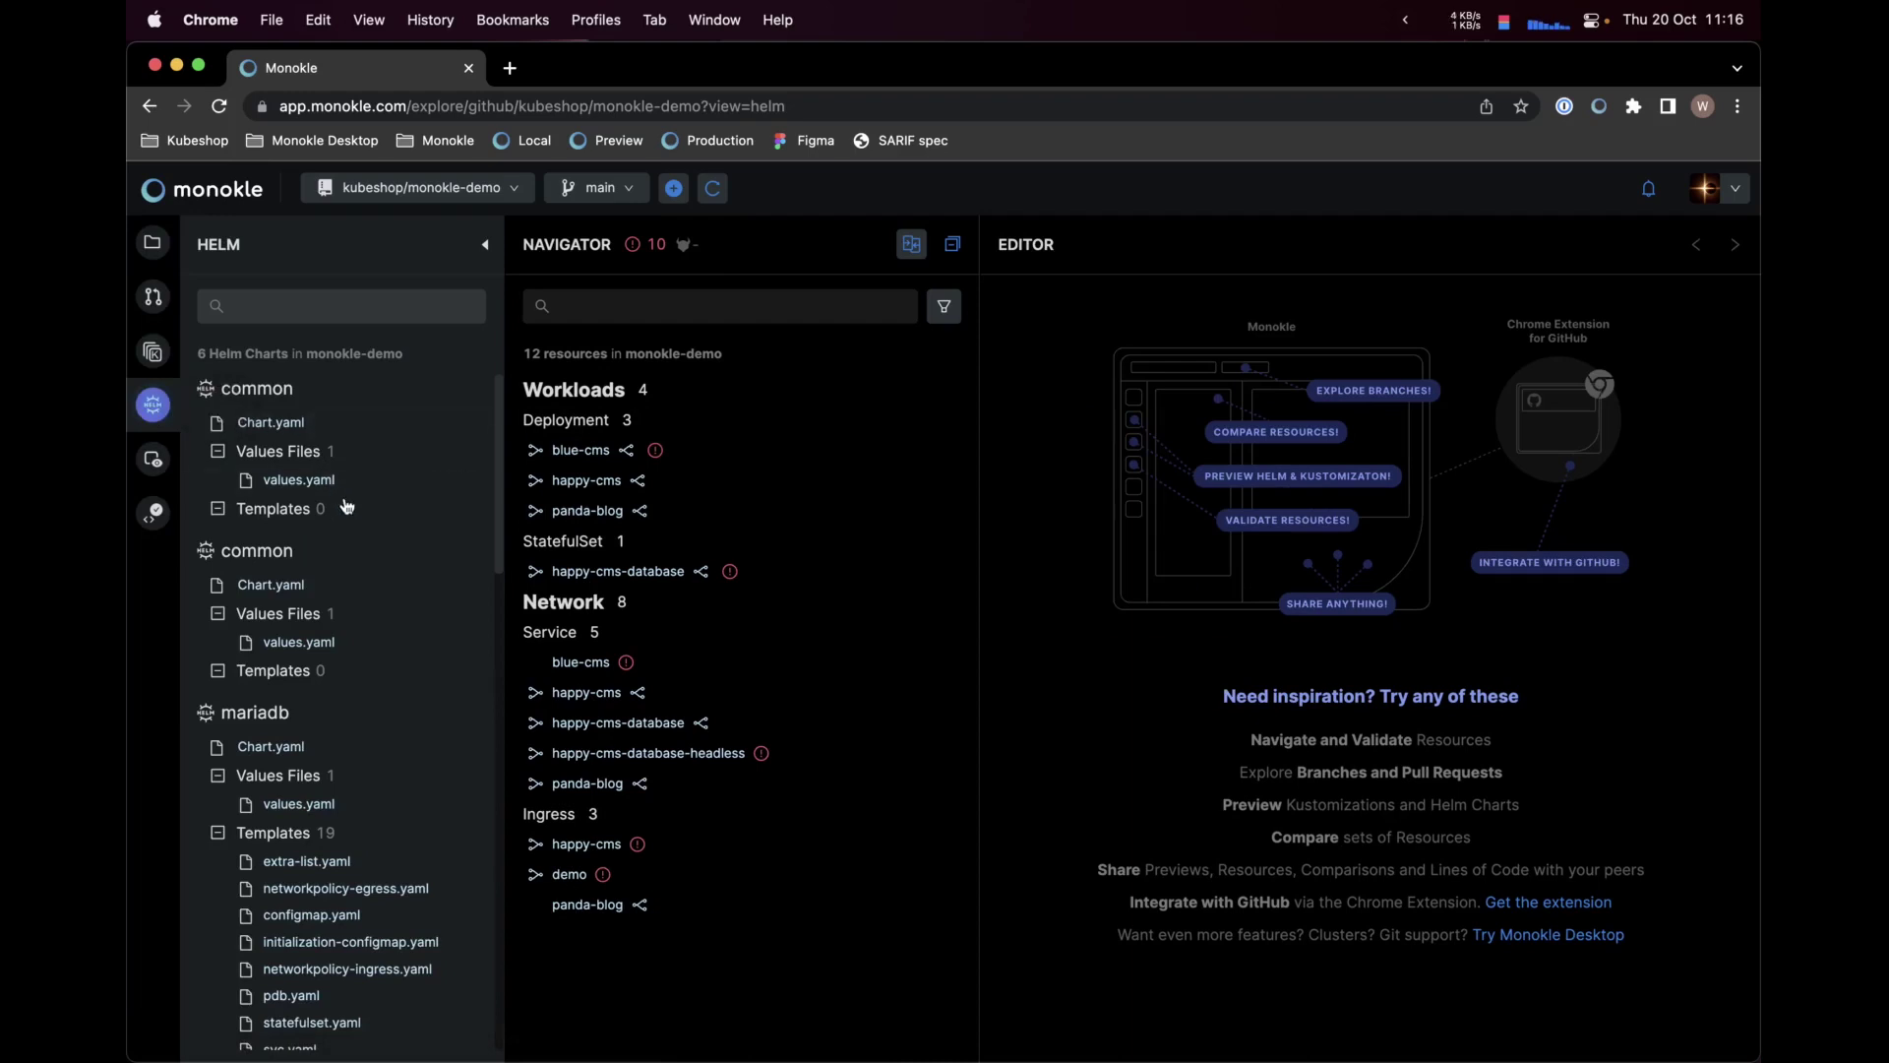
Preview the wordpress Helm chart with its values.yaml file
{"action": "scroll", "coordinate": [350, 537], "scroll_direction": "down", "scroll_amount": 2}
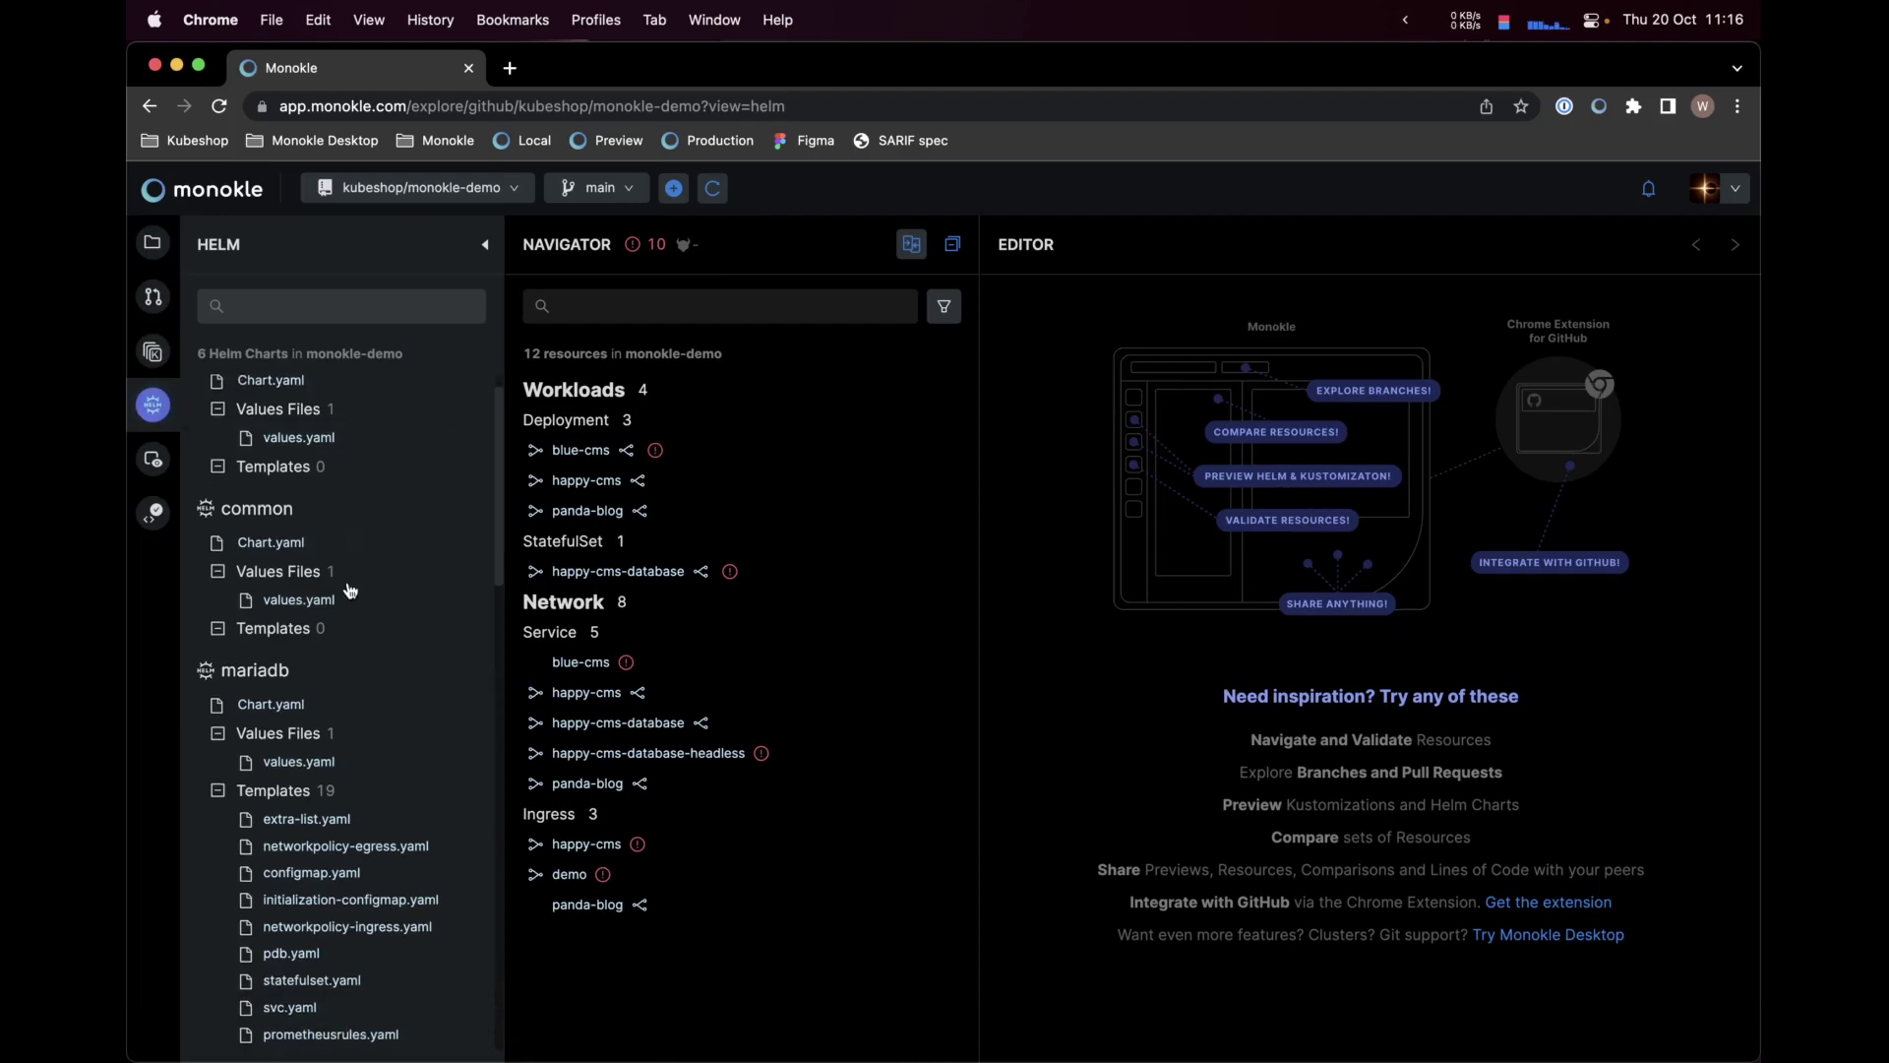
{"action": "scroll", "coordinate": [350, 649], "scroll_direction": "down", "scroll_amount": 5}
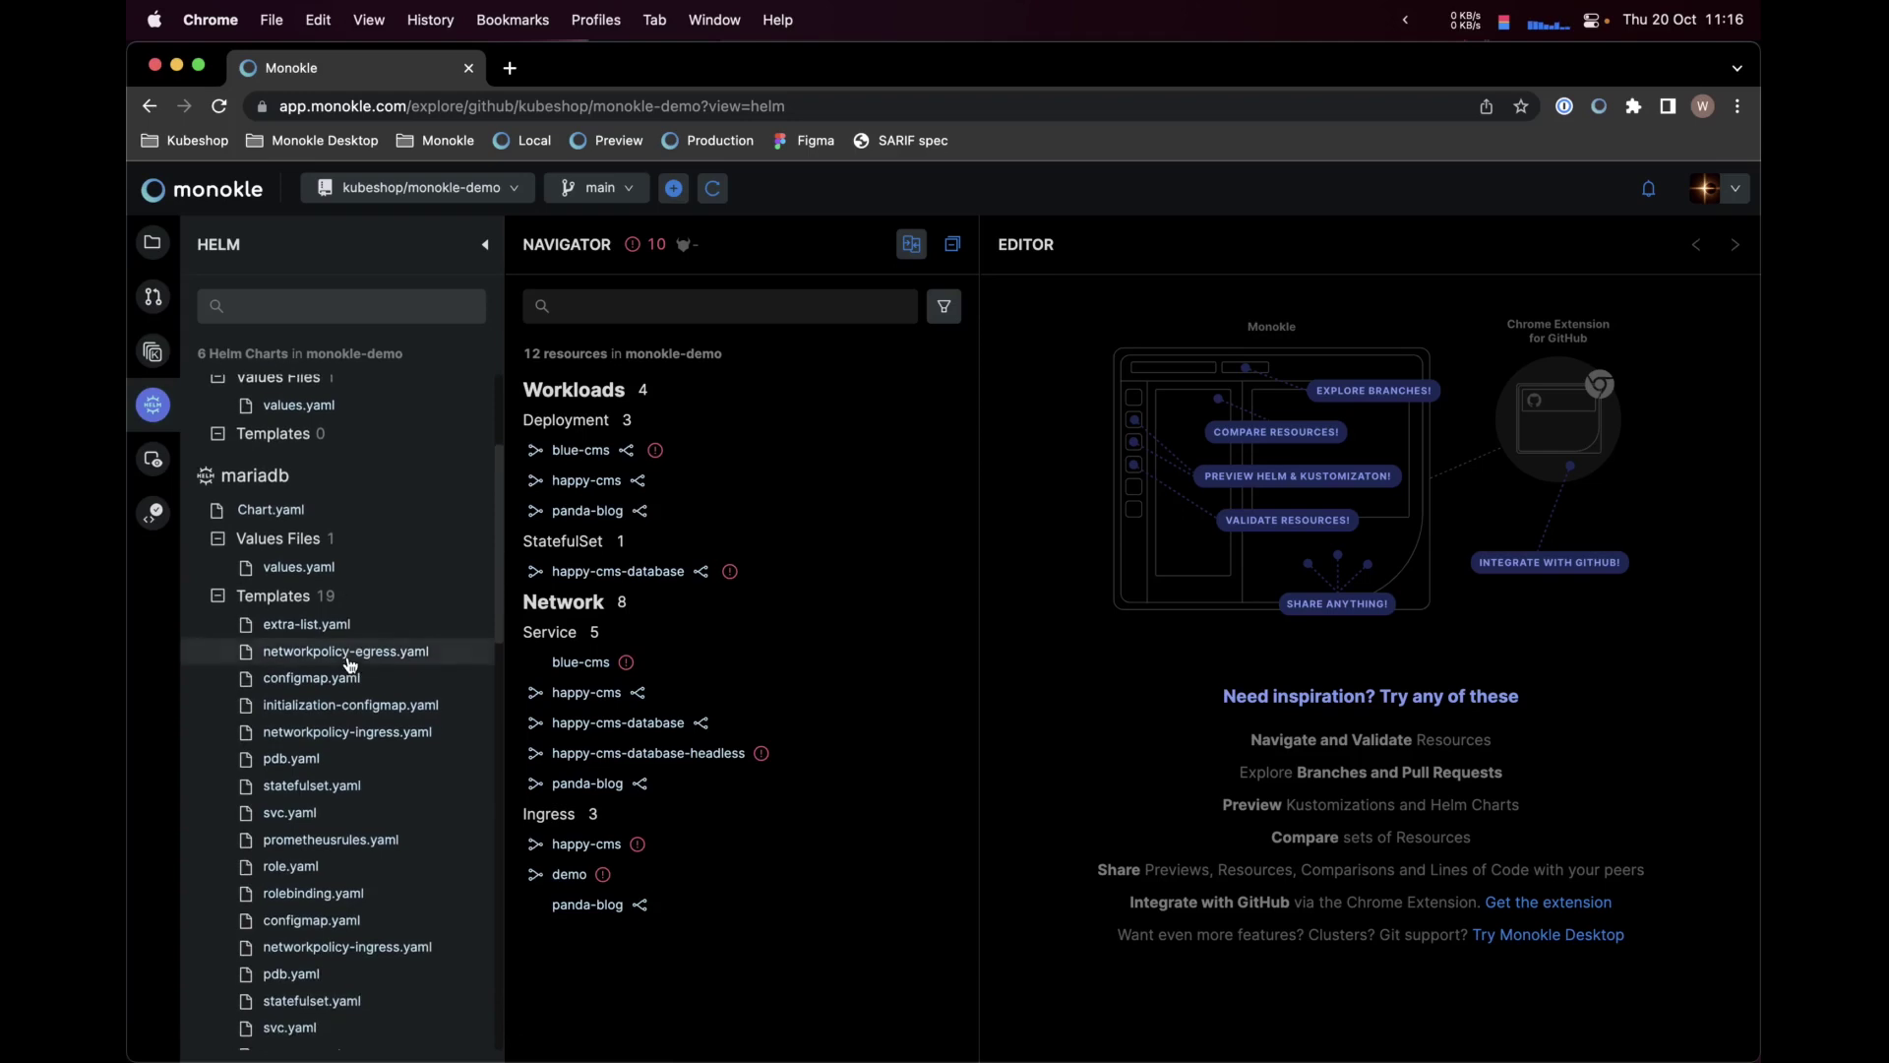
{"action": "scroll", "coordinate": [350, 667], "scroll_direction": "down", "scroll_amount": 18}
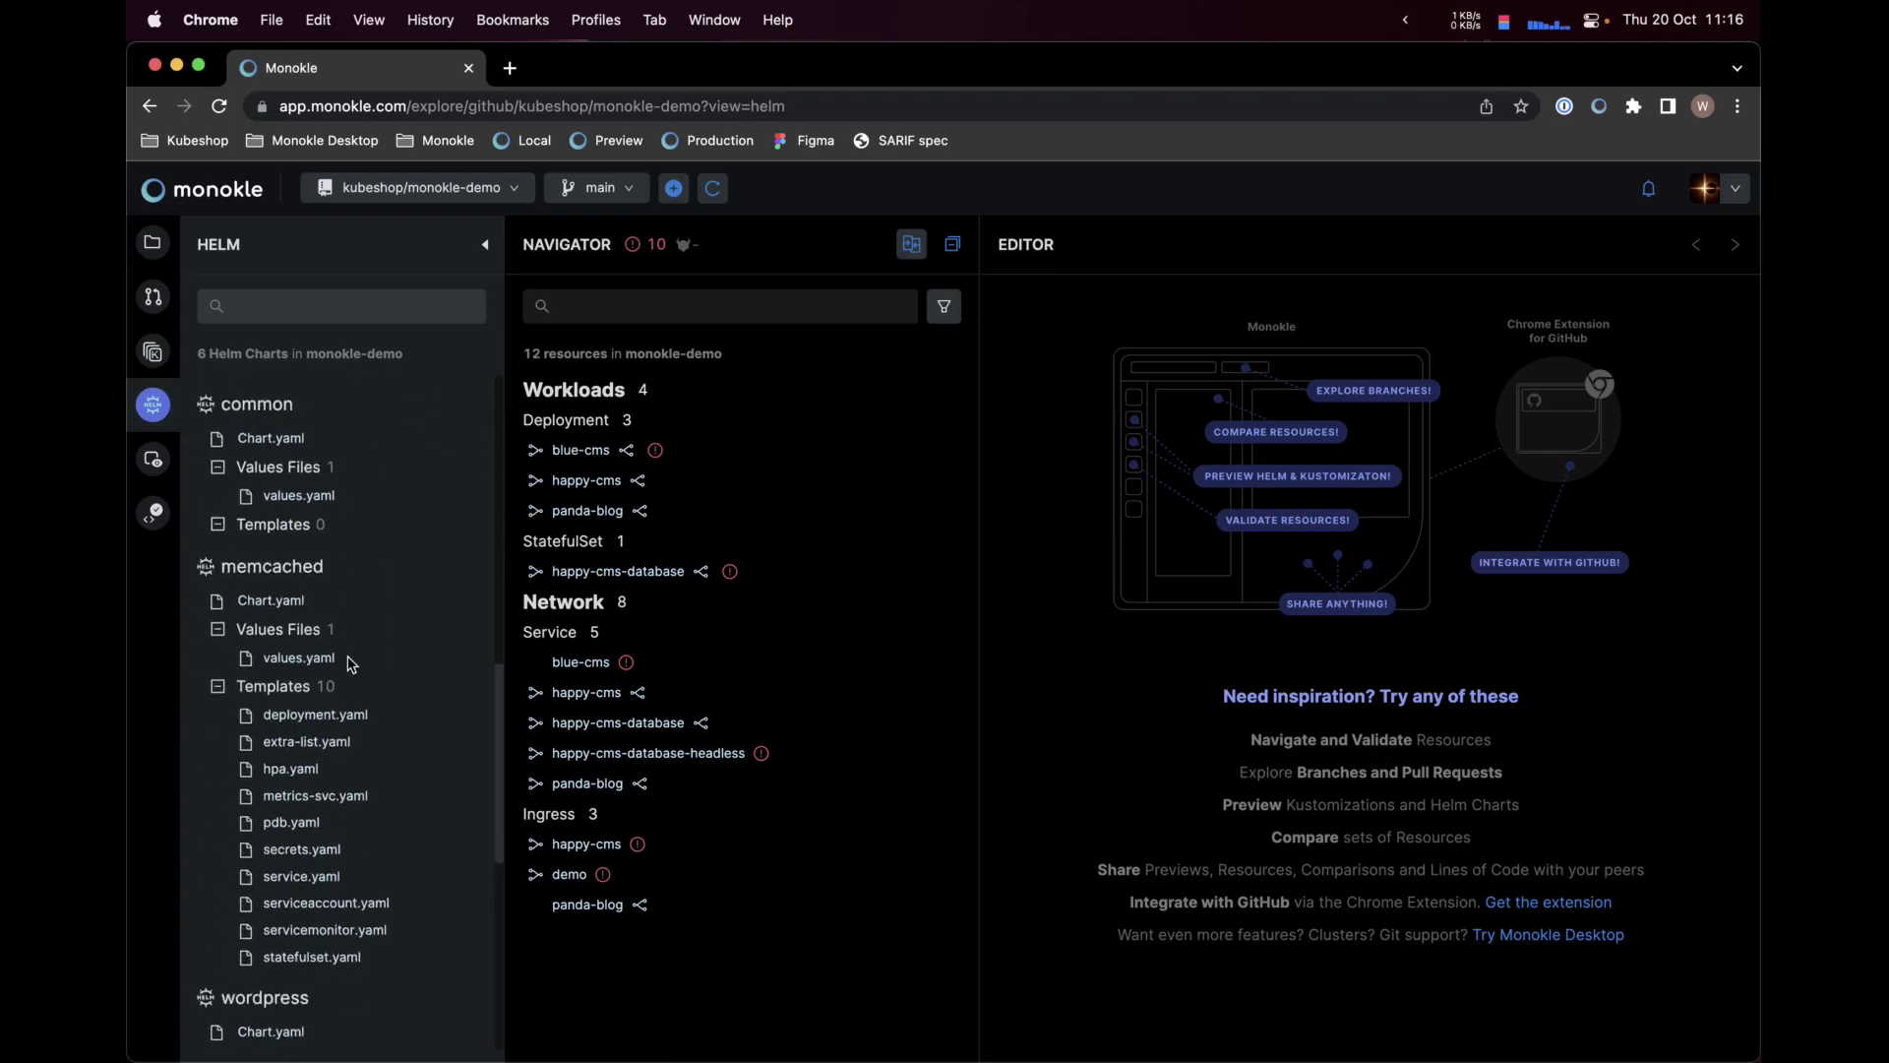
{"action": "scroll", "coordinate": [350, 665], "scroll_direction": "down", "scroll_amount": 5}
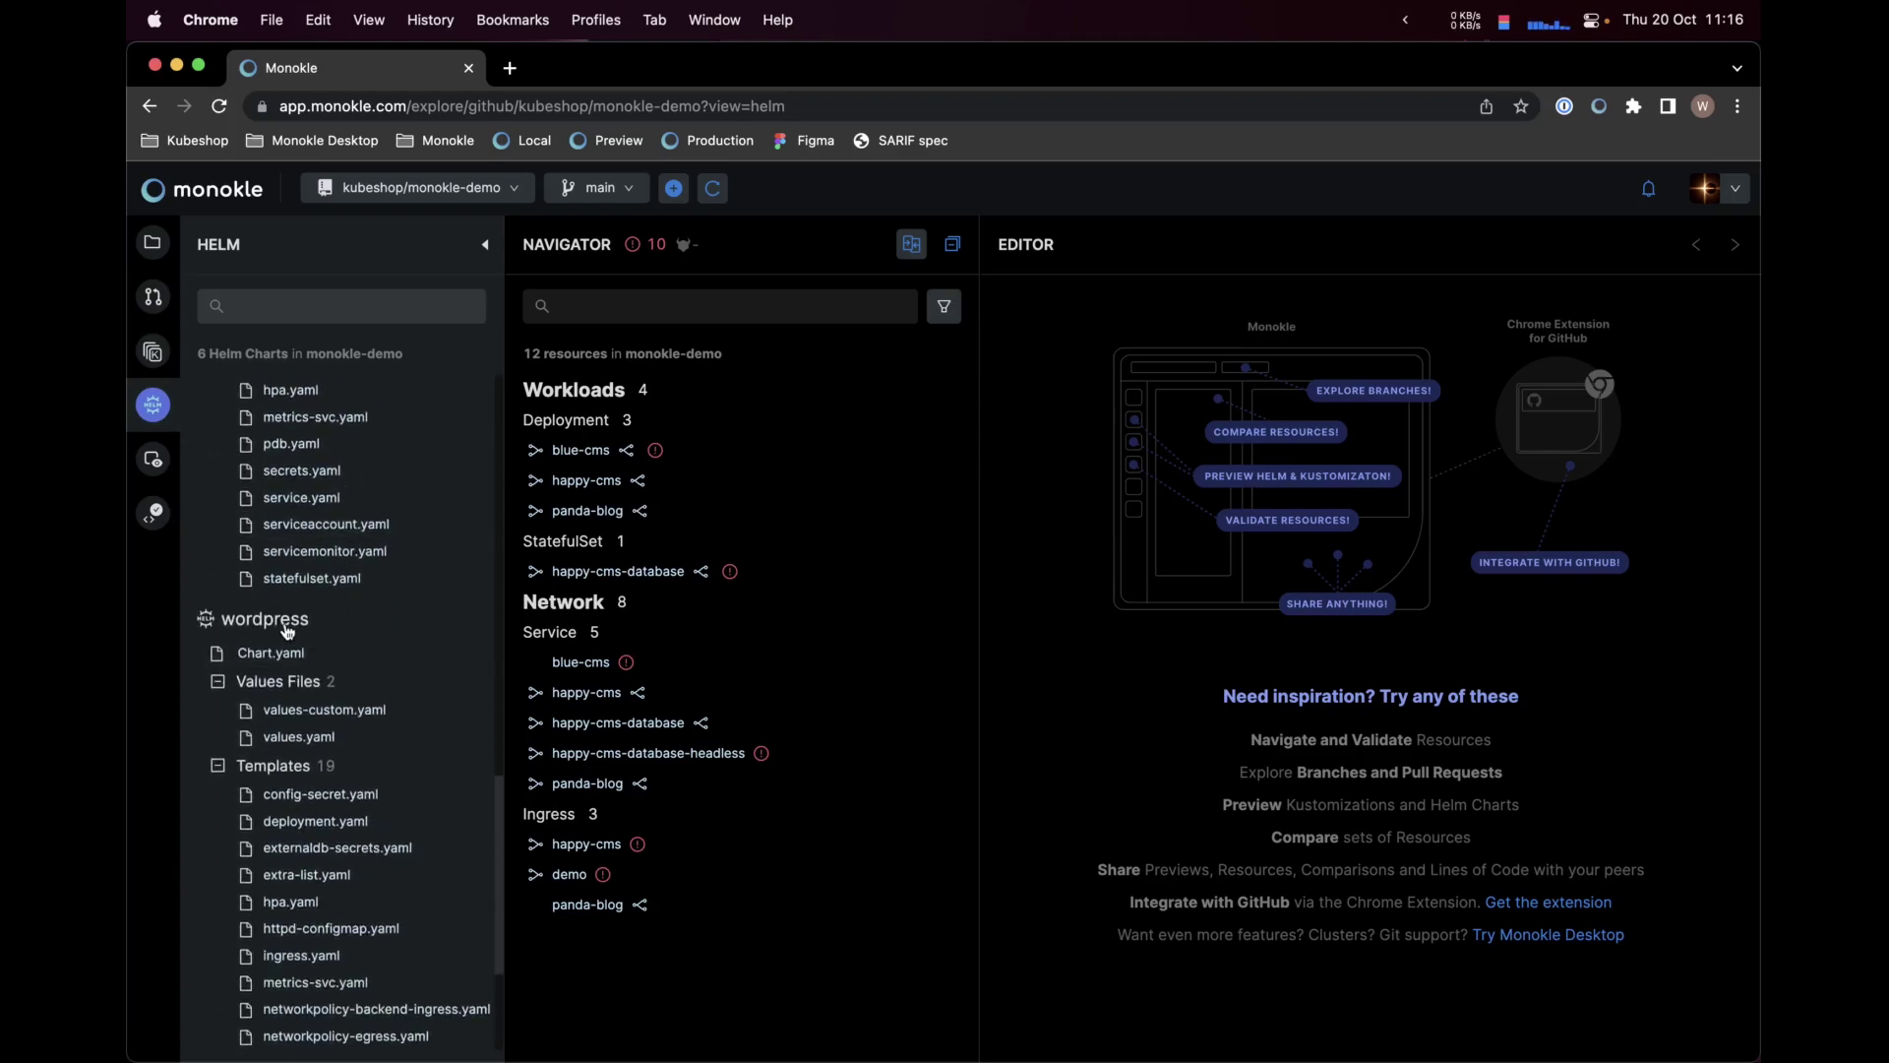
{"action": "left_click", "coordinate": [280, 653]}
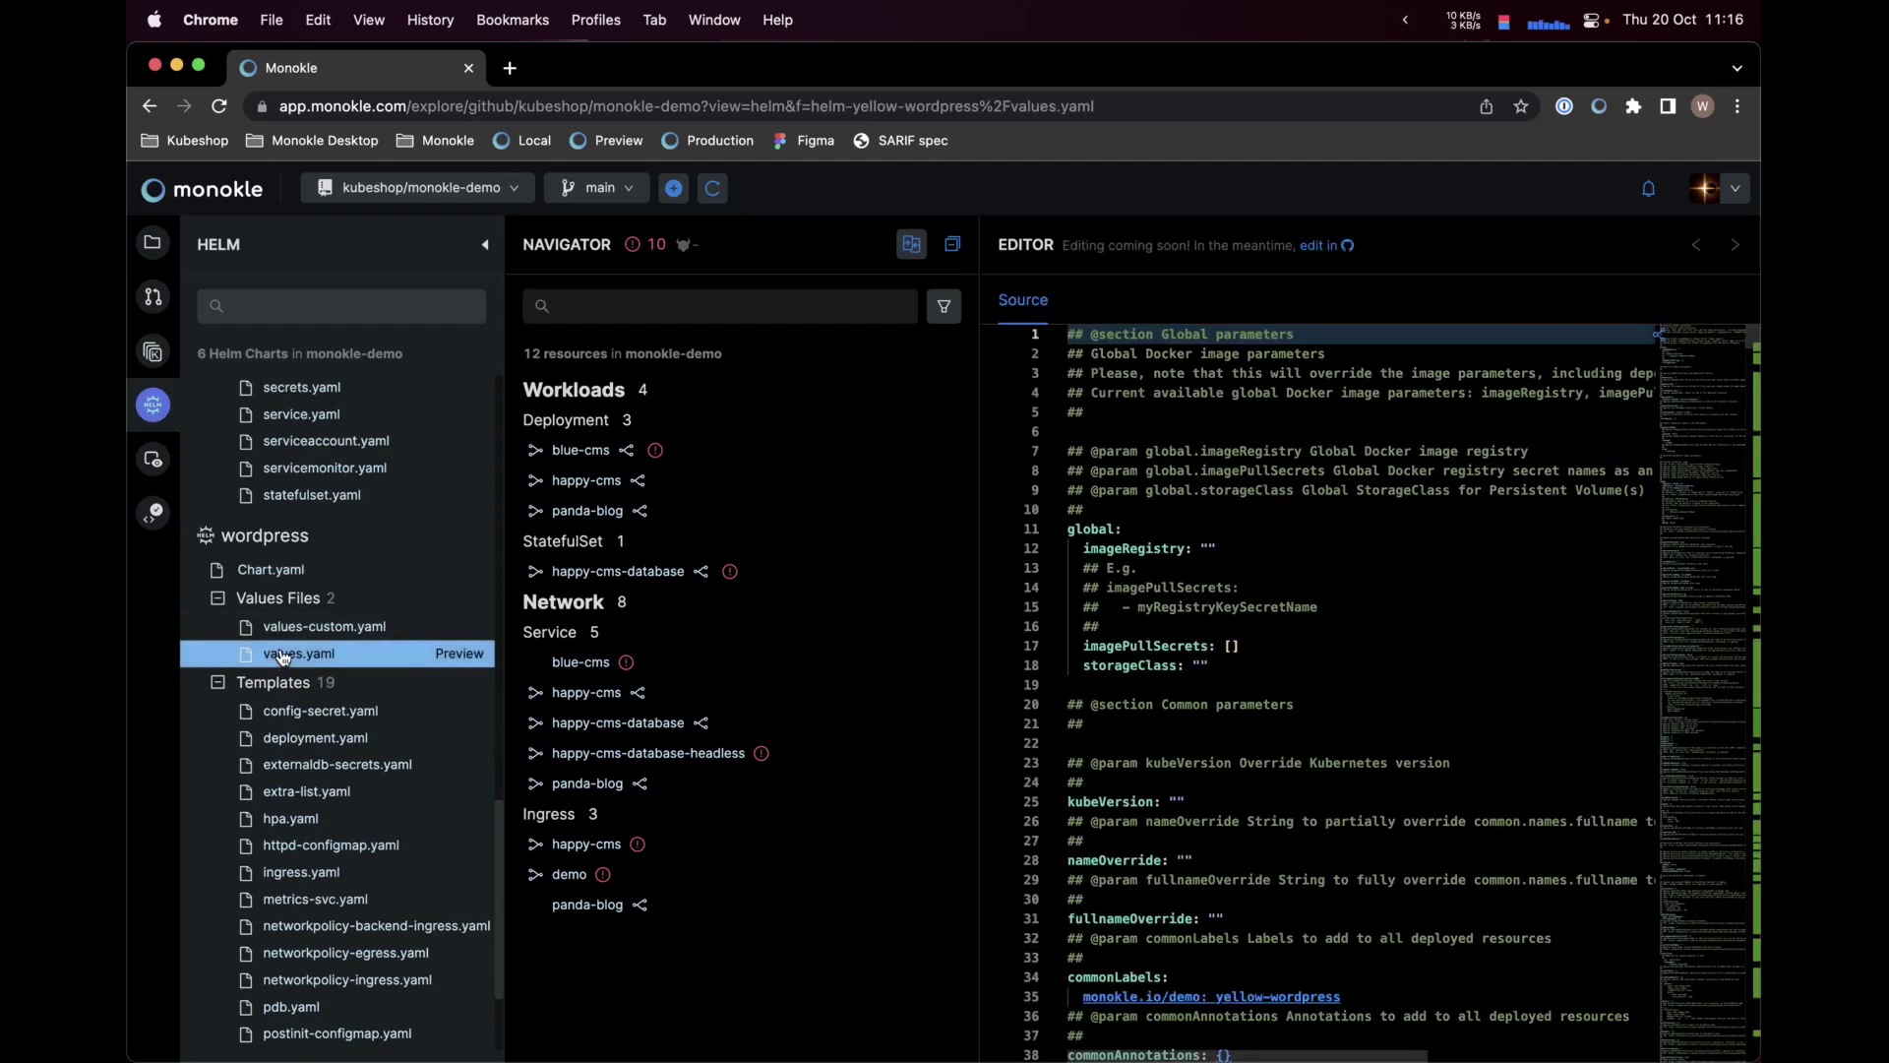
{"action": "left_click", "coordinate": [455, 654]}
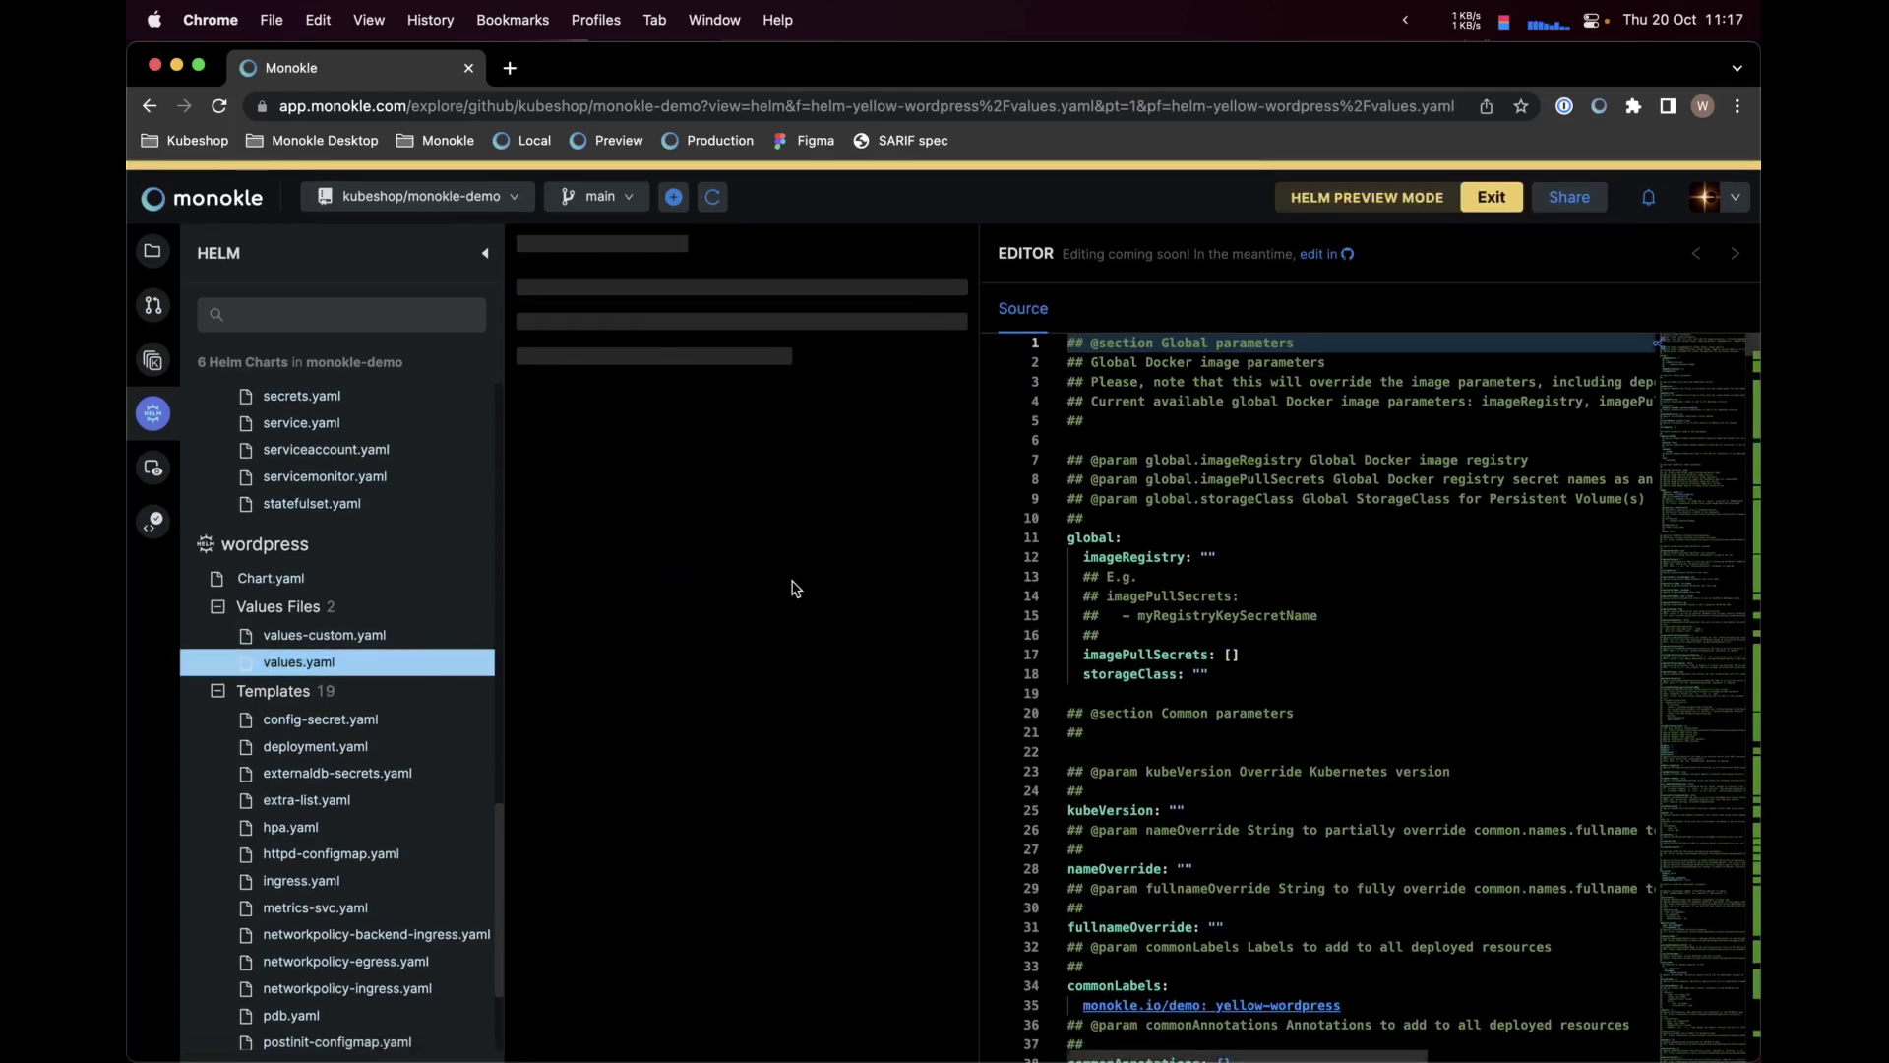
{"action": "scroll", "coordinate": [777, 605], "scroll_direction": "down", "scroll_amount": 1}
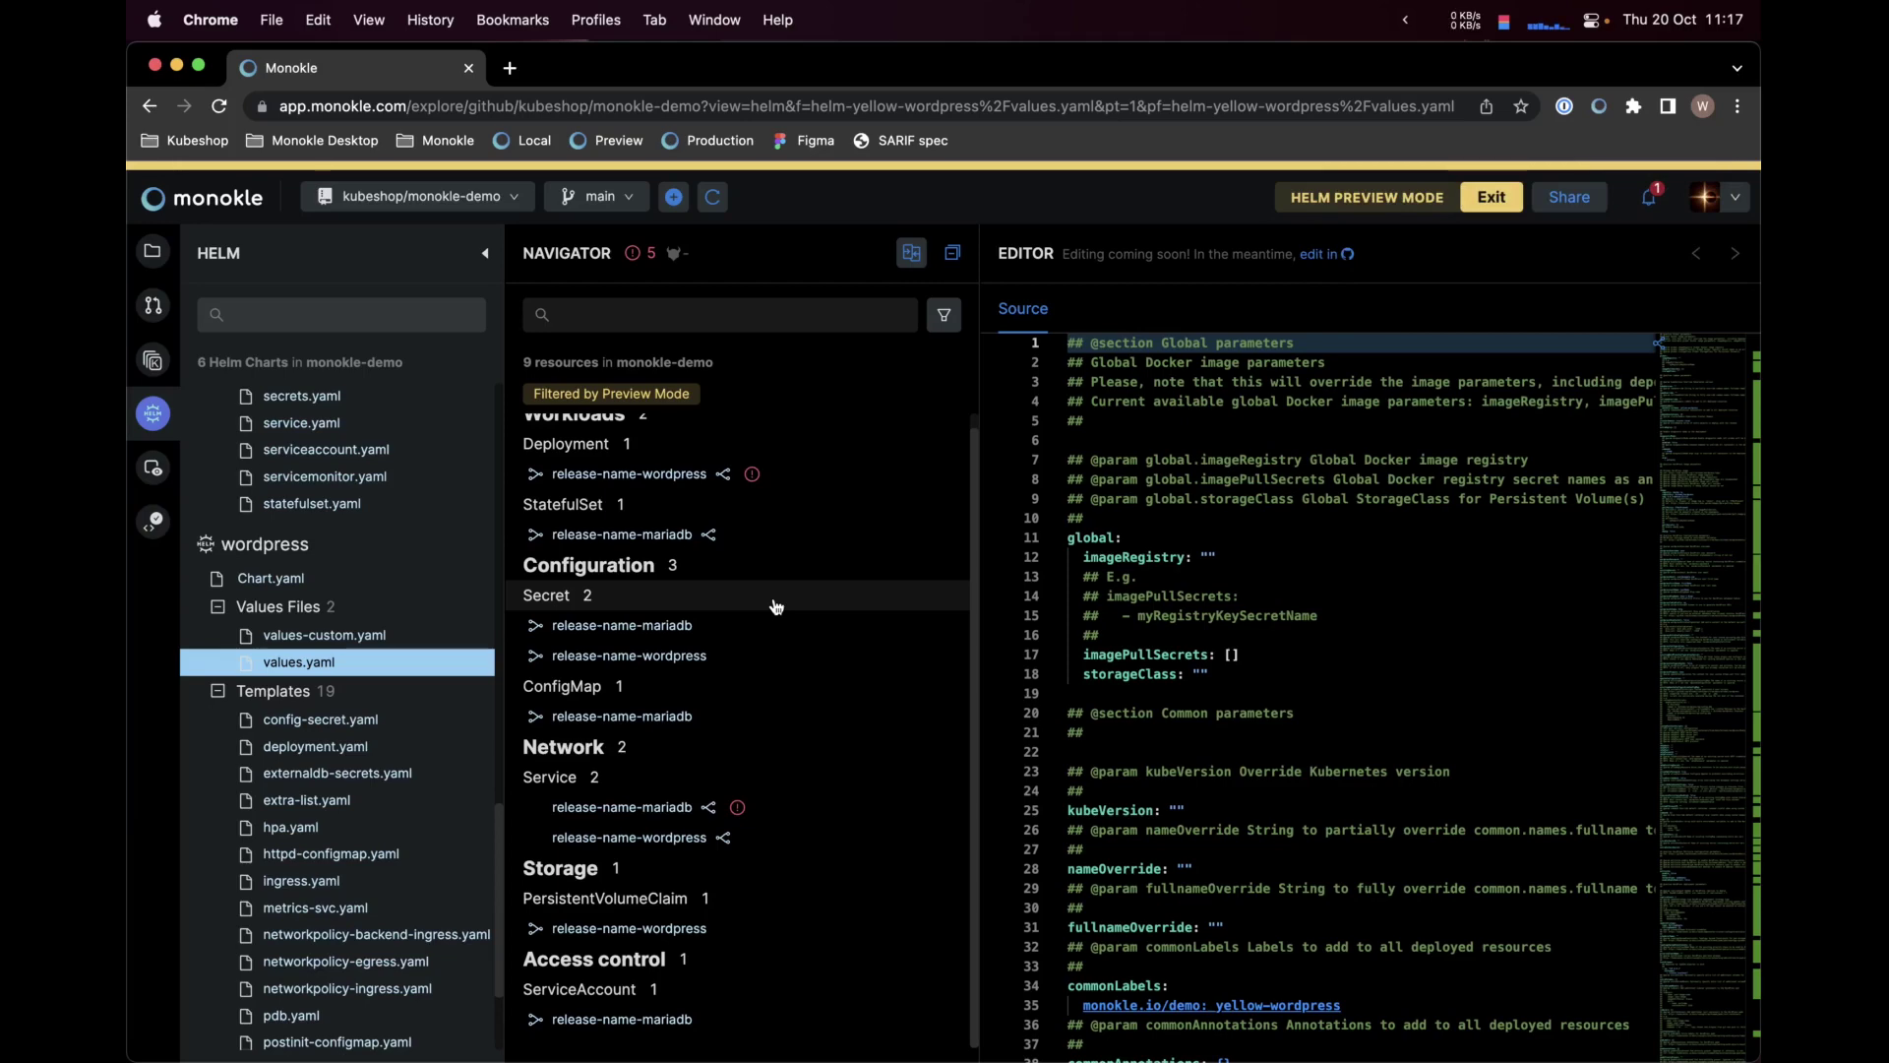
Filter the previewed resources to kind Service with the app.kubernetes.io component label present
{"action": "left_click", "coordinate": [947, 328]}
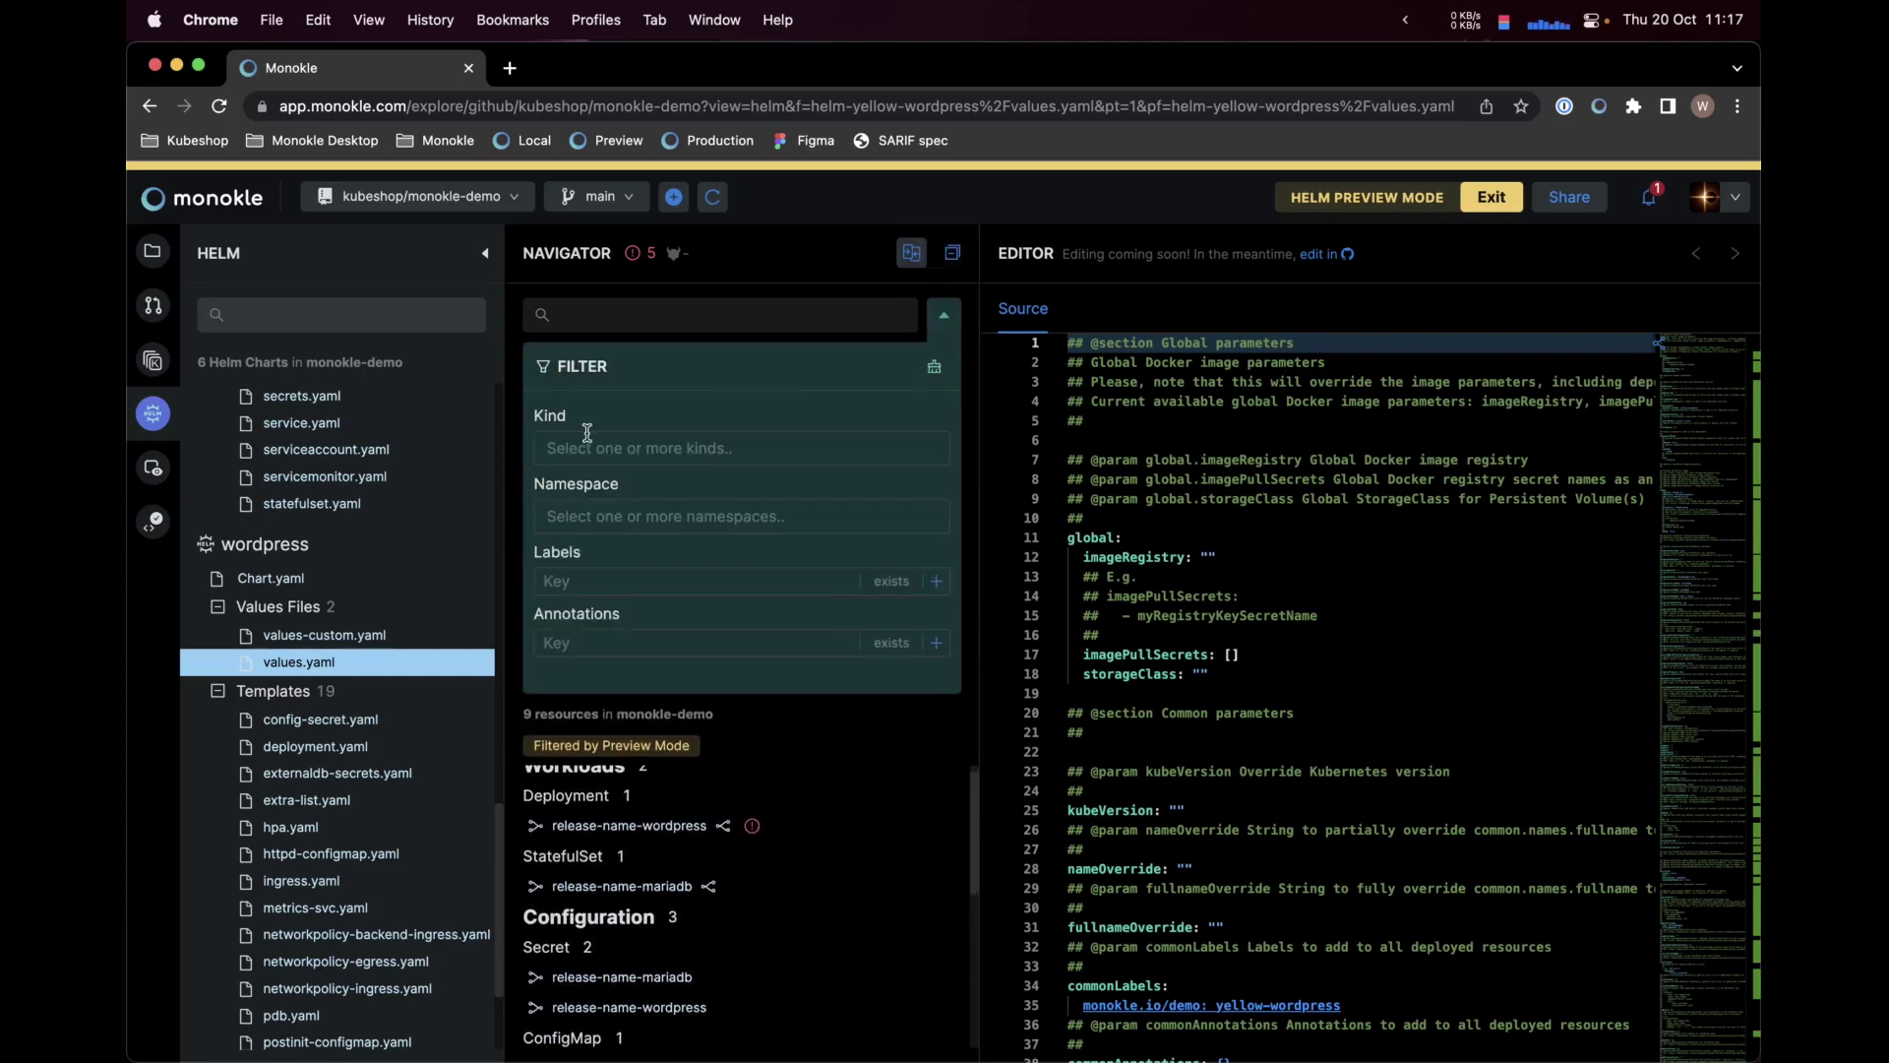
{"action": "left_click", "coordinate": [586, 436]}
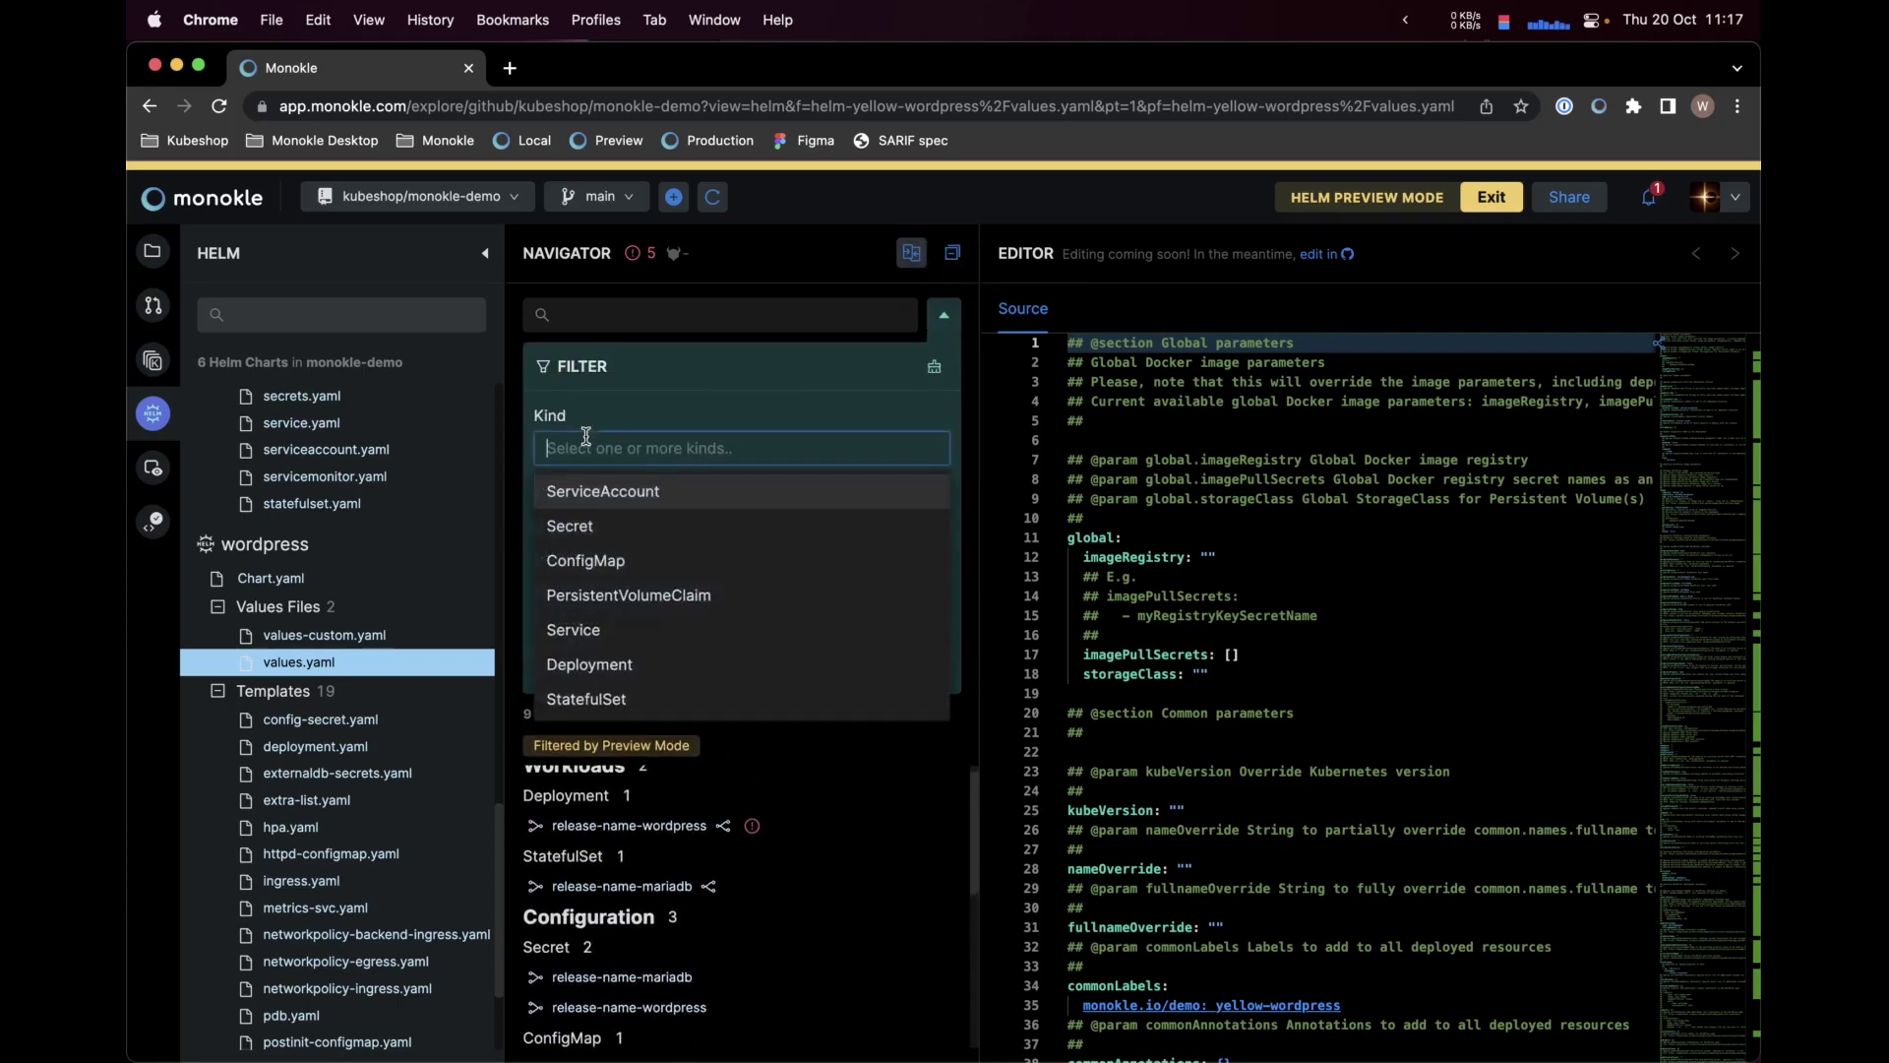
{"action": "left_click", "coordinate": [587, 630]}
{"action": "left_click", "coordinate": [635, 409]}
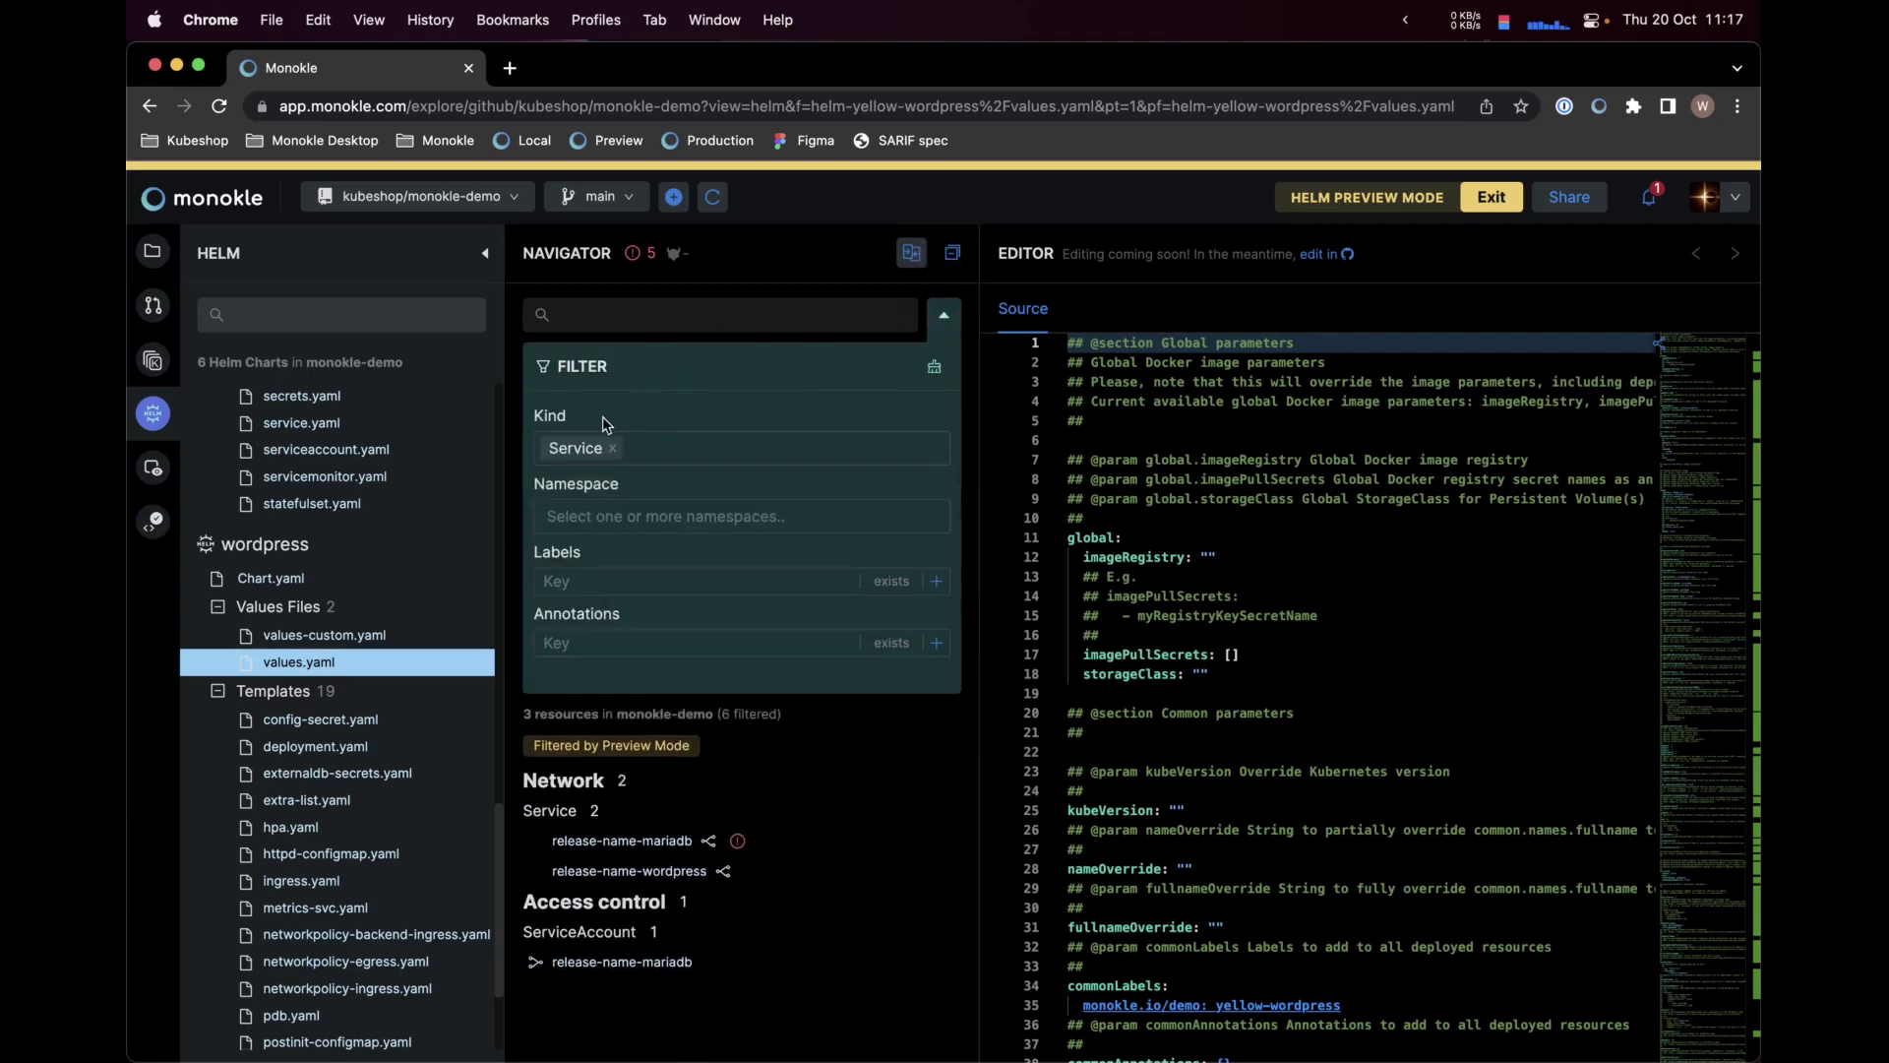
{"action": "left_click", "coordinate": [631, 573]}
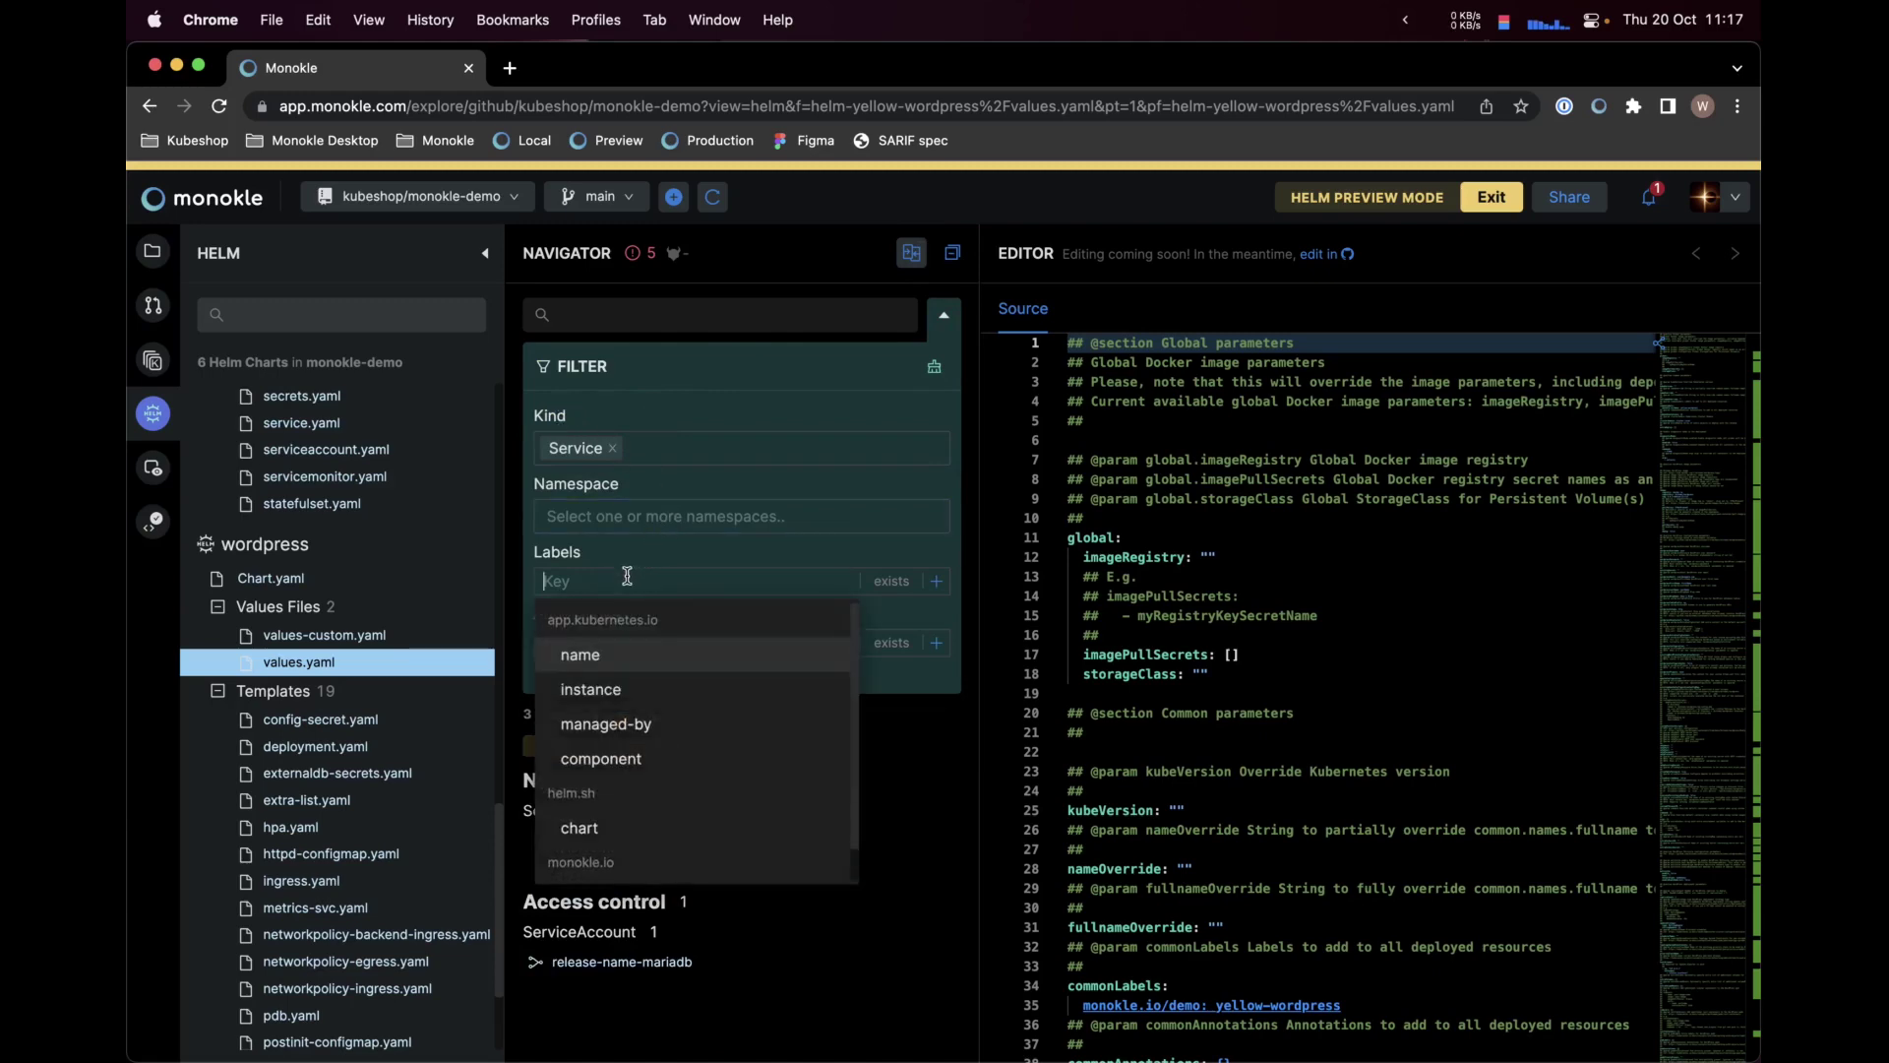
{"action": "left_click", "coordinate": [603, 758]}
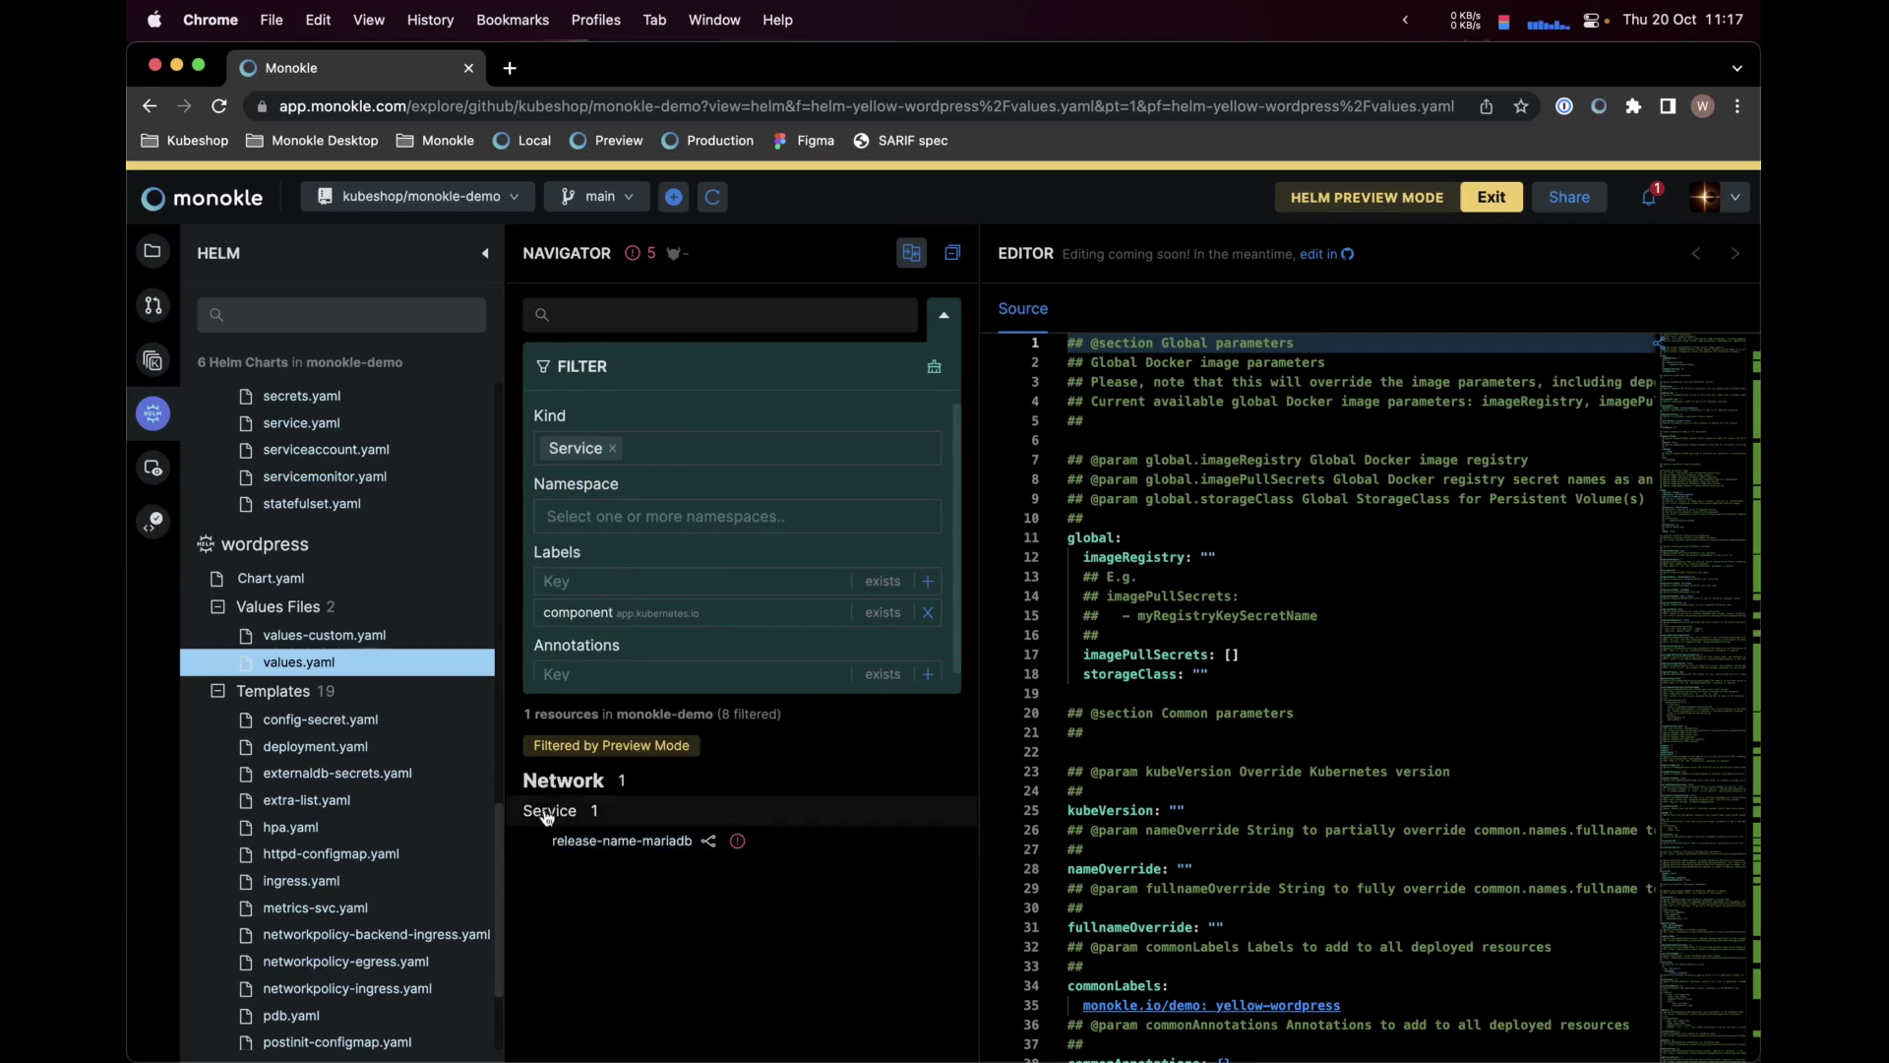
Open the release-name-mariadb Service and follow its selector's mariadb name label to the linked StatefulSet
{"action": "left_click", "coordinate": [627, 852]}
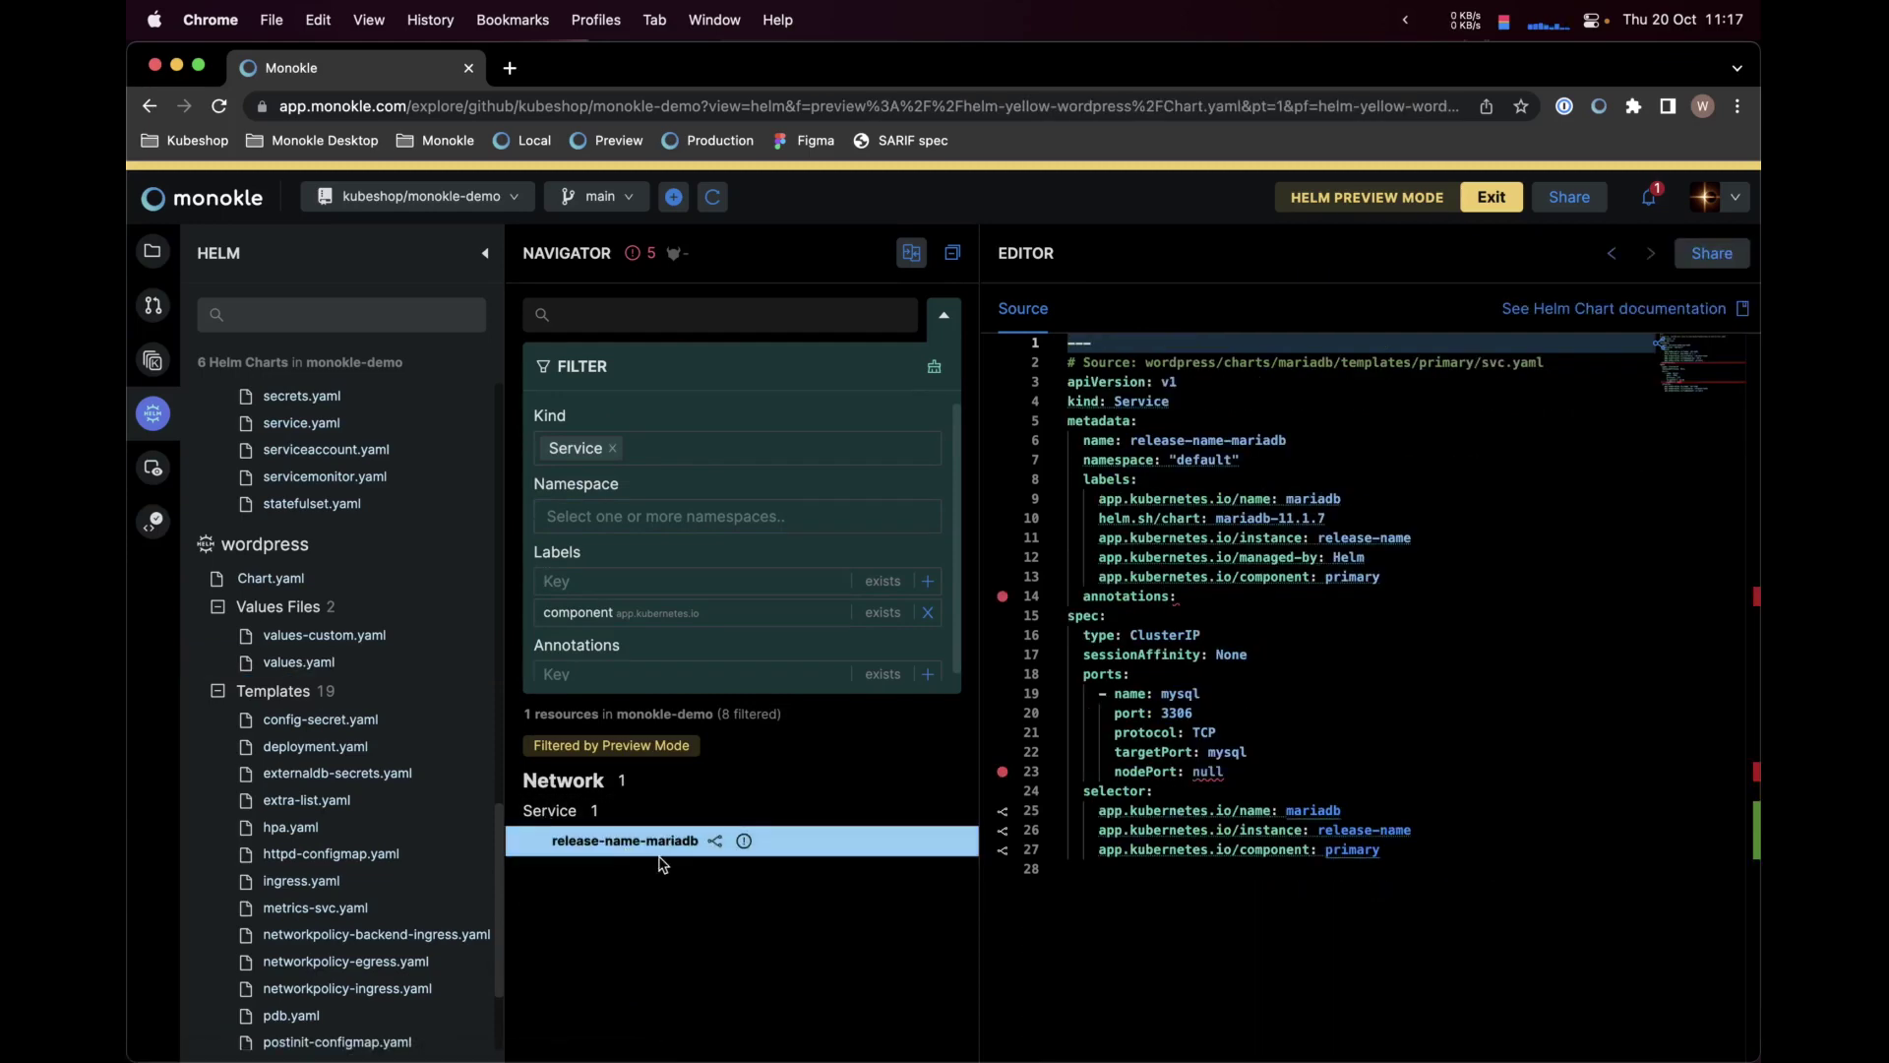
{"action": "left_click", "coordinate": [1324, 799], "text": "super"}
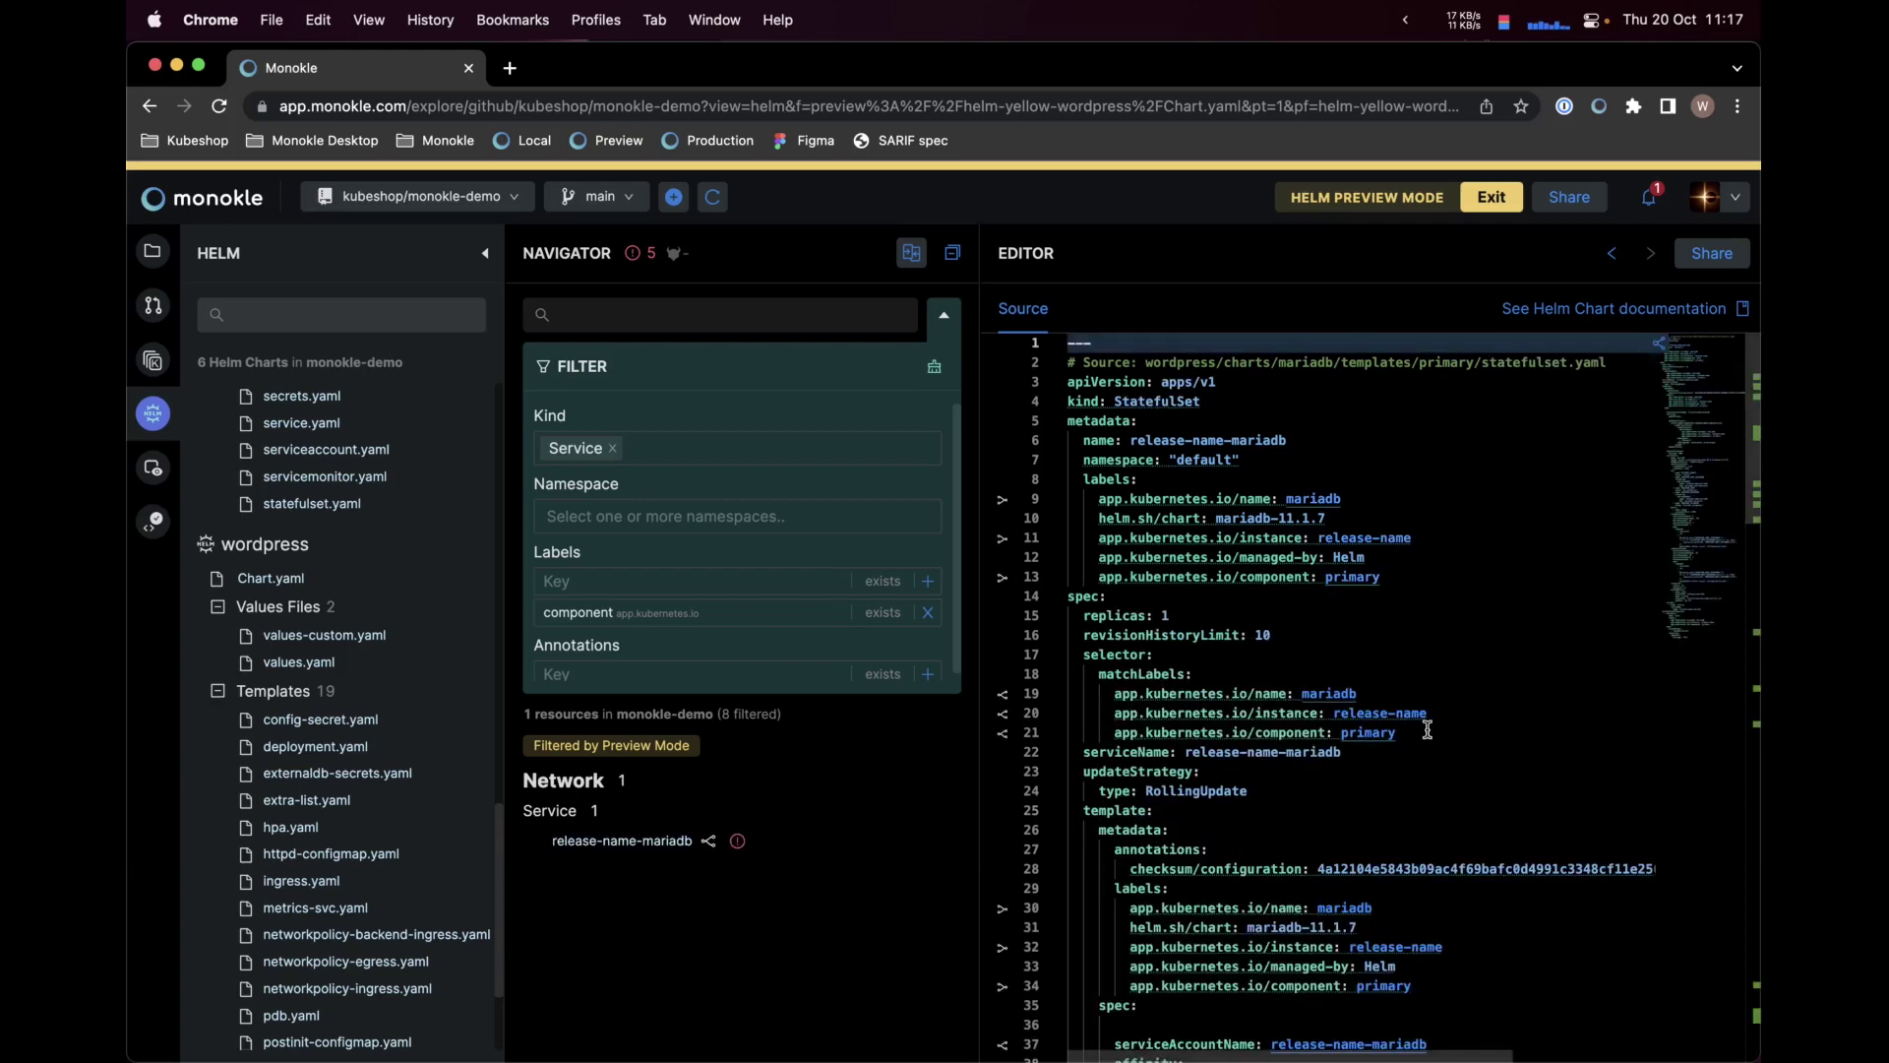
{"action": "scroll", "coordinate": [1429, 748], "scroll_direction": "down", "scroll_amount": 2}
{"action": "scroll", "coordinate": [1436, 778], "scroll_direction": "up", "scroll_amount": 2}
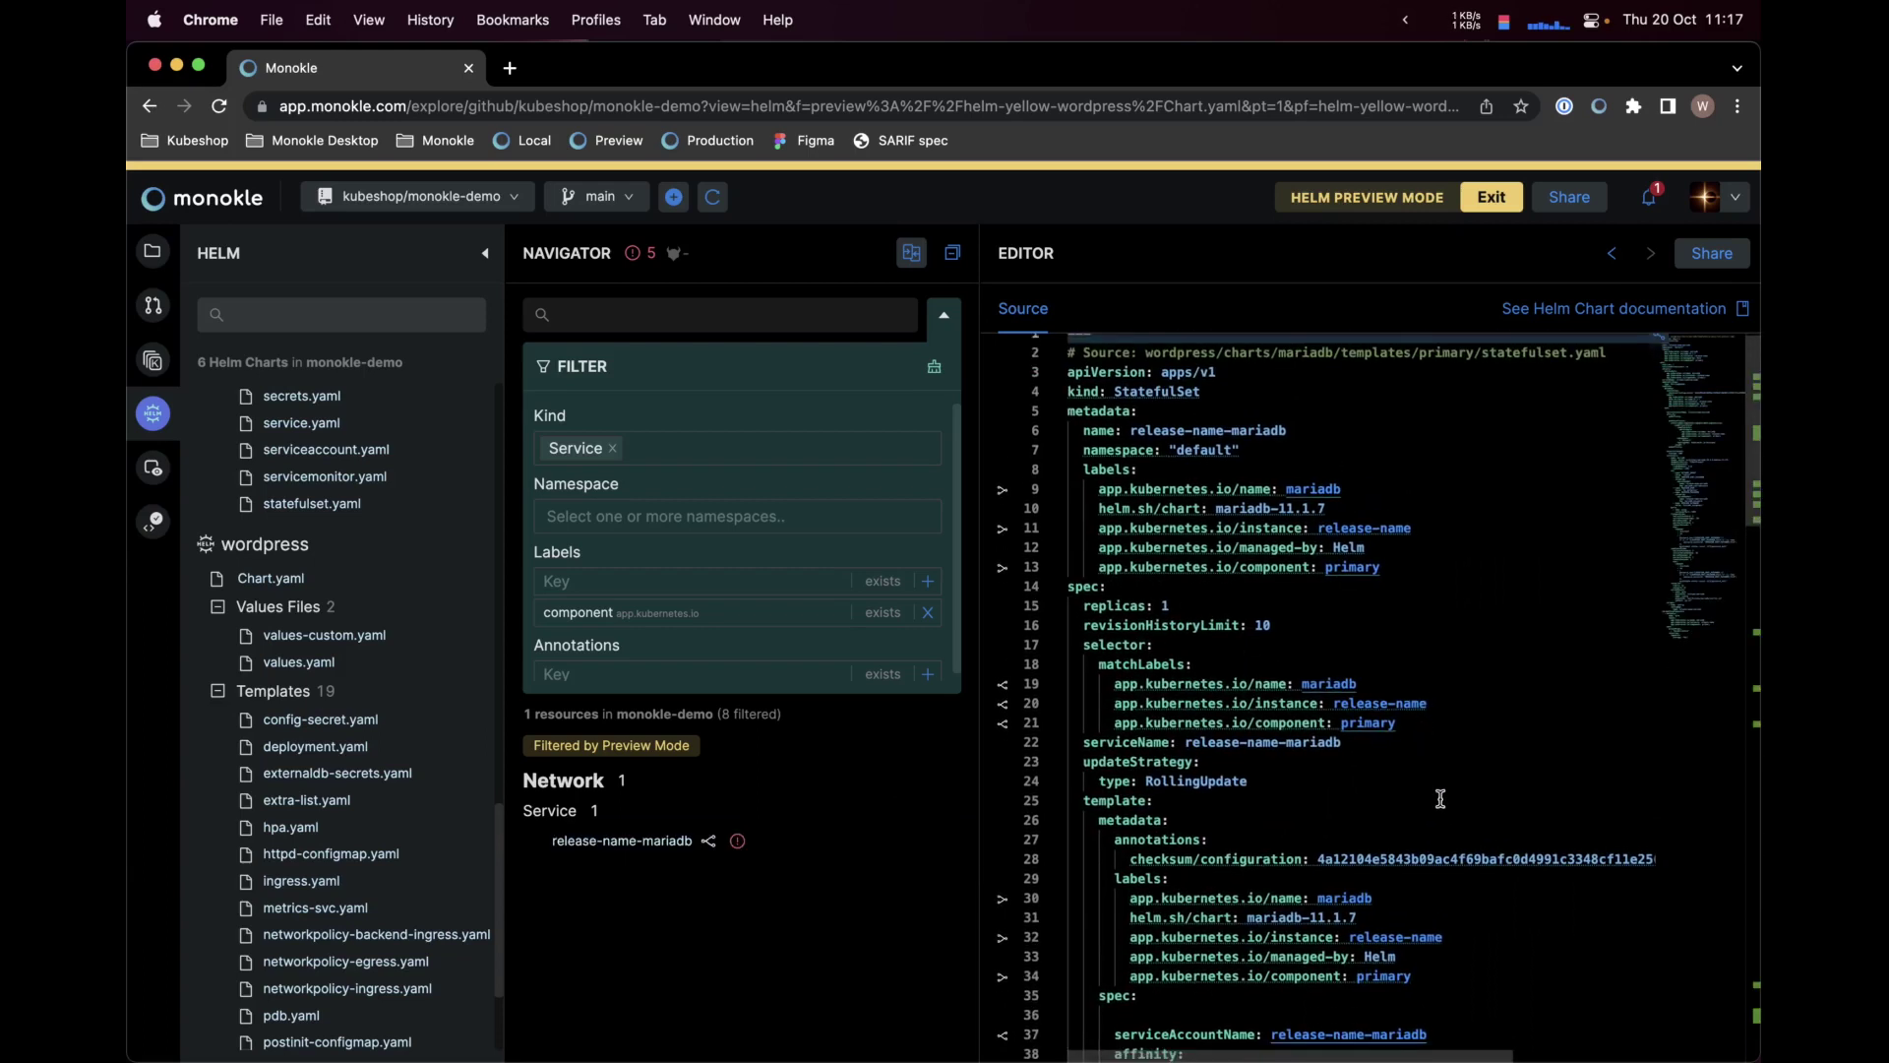
{"action": "scroll", "coordinate": [1439, 798], "scroll_direction": "up", "scroll_amount": 1}
Follow the StatefulSet's MARIADB_ROOT_PASSWORD secretKeyRef to the linked Secret and view the decoded value of mariadb-password
{"action": "scroll", "coordinate": [1441, 798], "scroll_direction": "down", "scroll_amount": 10}
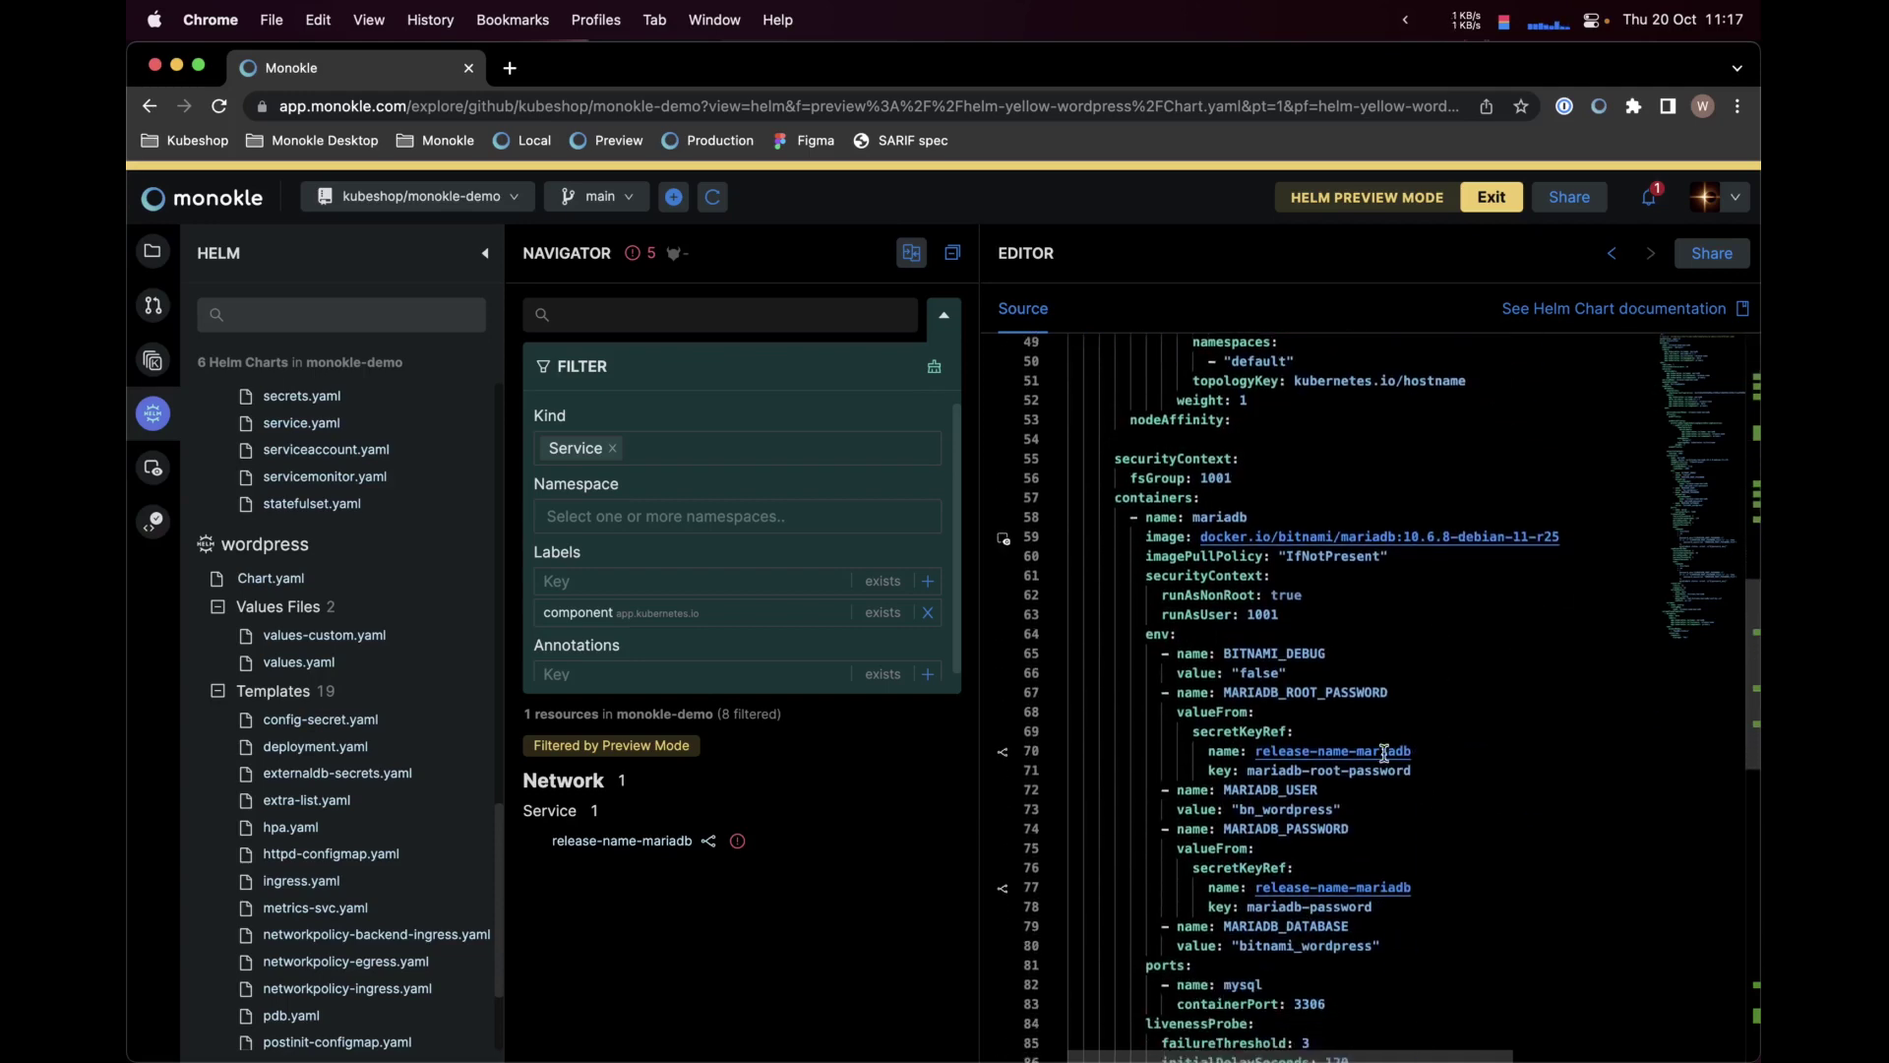
{"action": "mouse_move", "coordinate": [1369, 753]}
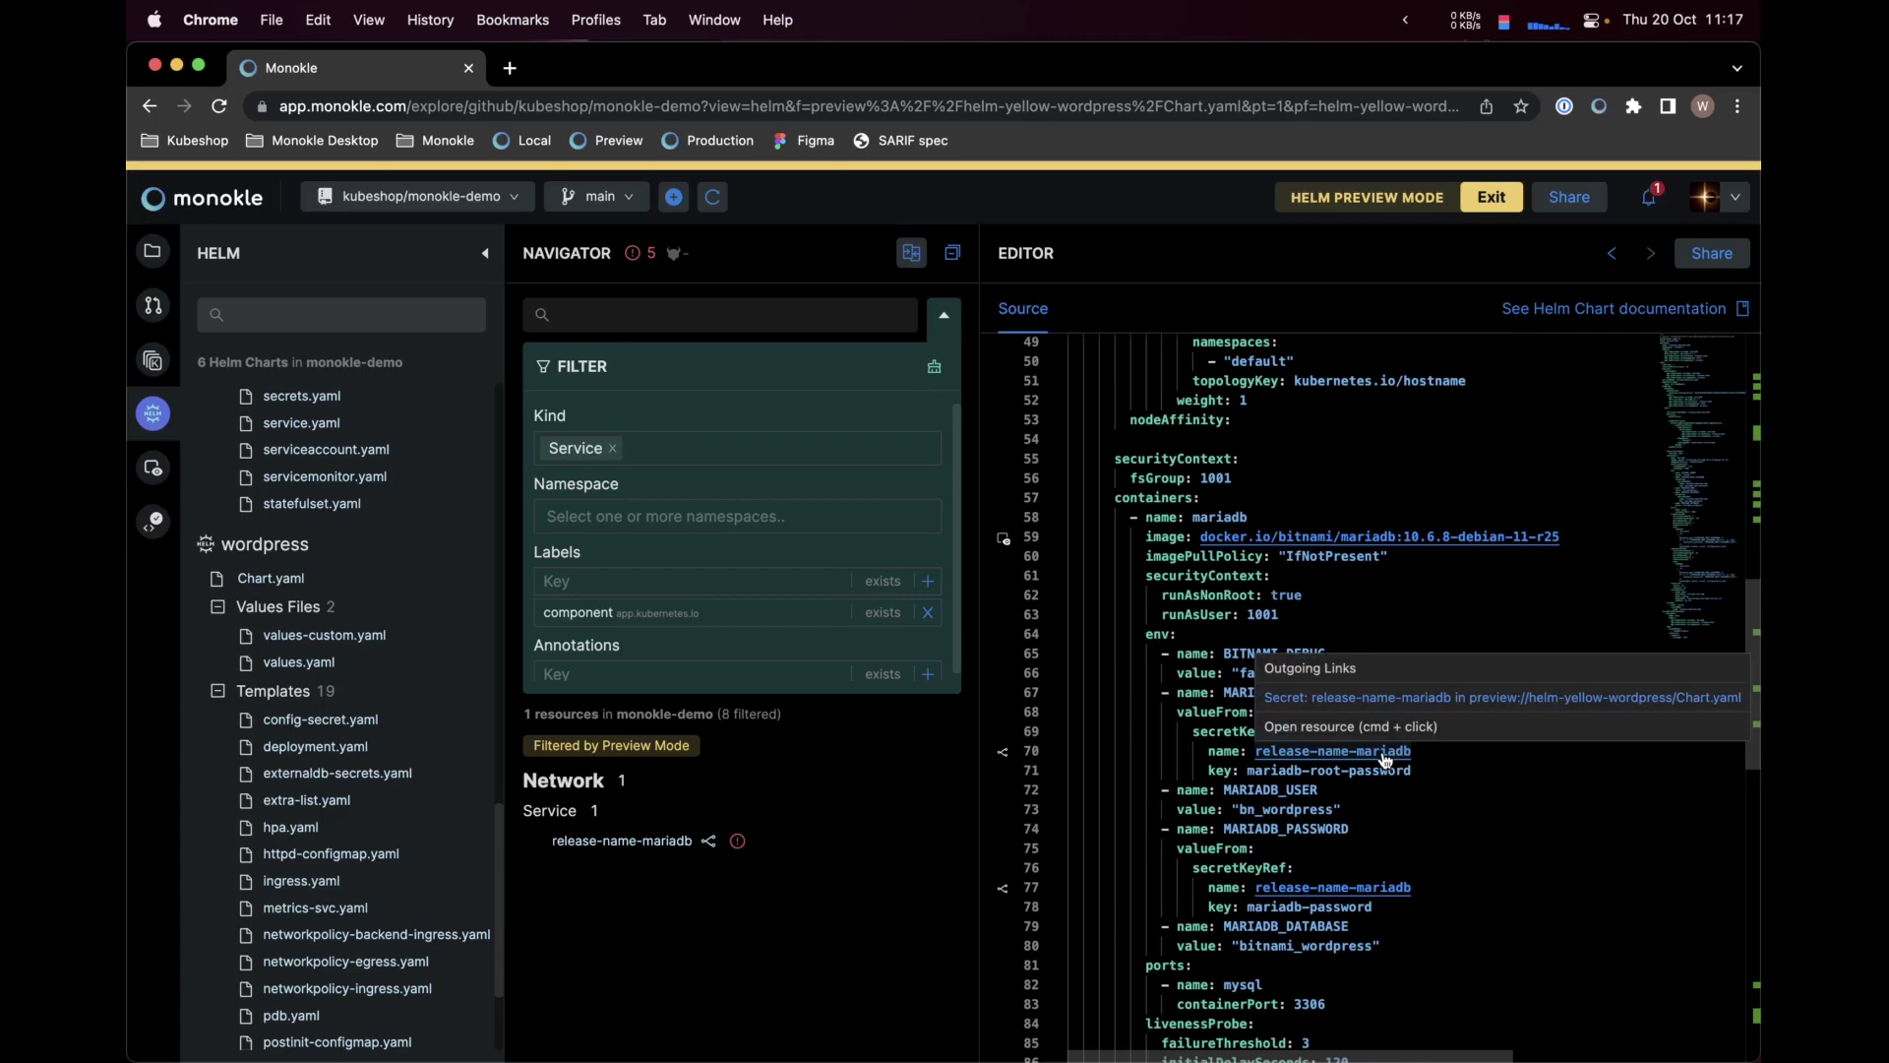
{"action": "left_click", "coordinate": [1382, 753], "text": "super"}
{"action": "left_click", "coordinate": [1335, 730]}
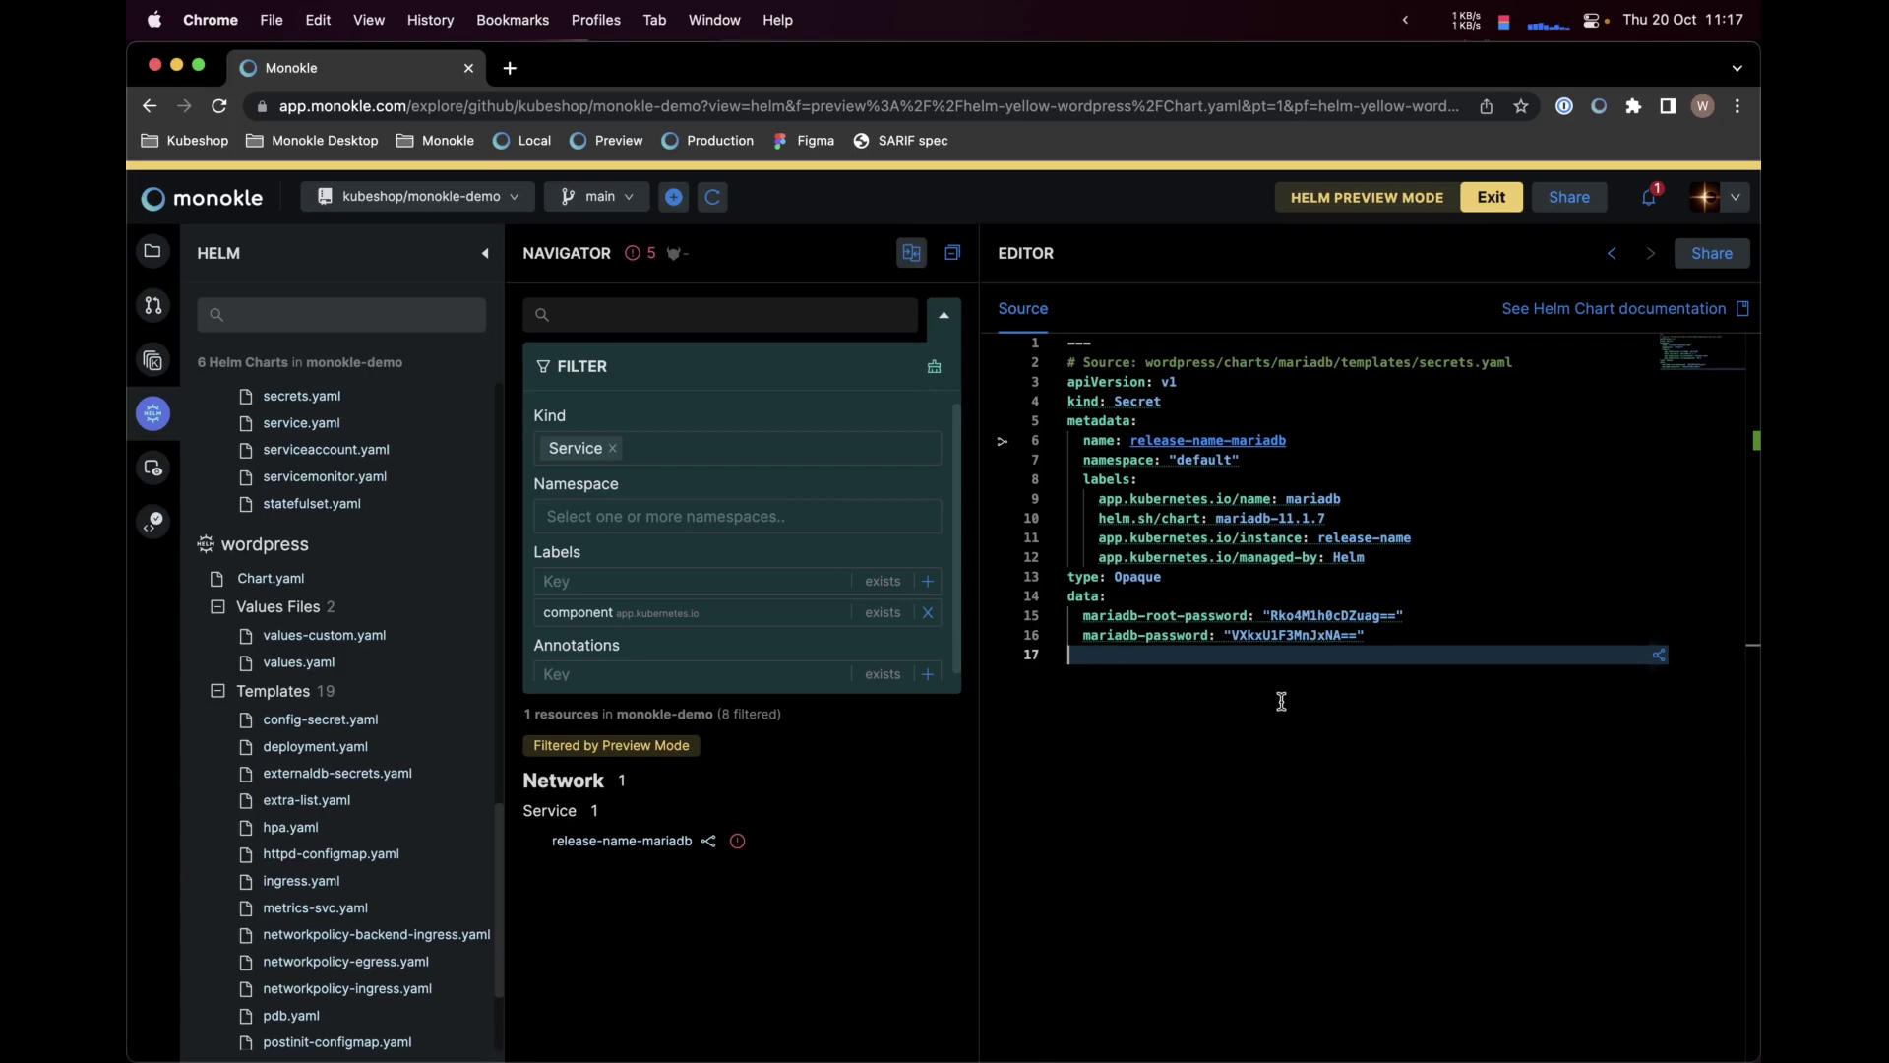
{"action": "mouse_move", "coordinate": [1245, 637]}
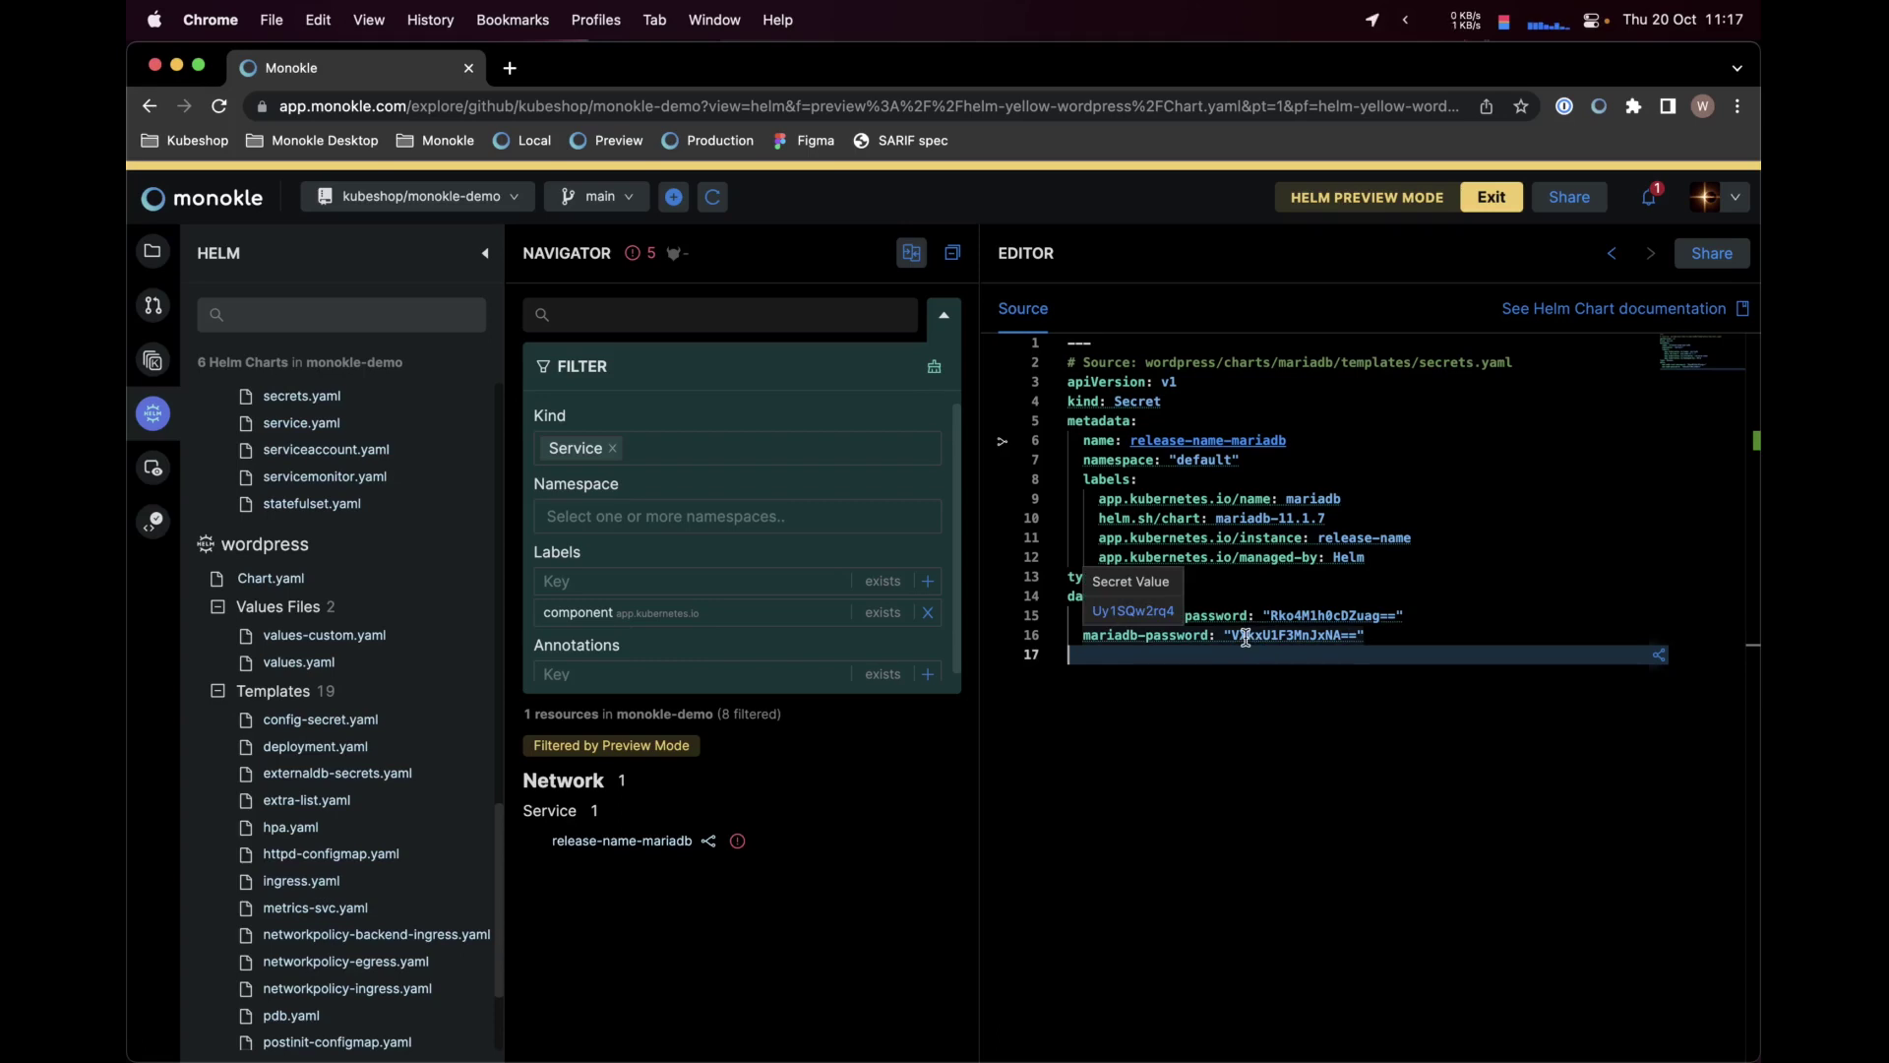
Copy the shareable URL of the opened Secret resource and load it in Safari
{"action": "left_click", "coordinate": [1699, 252]}
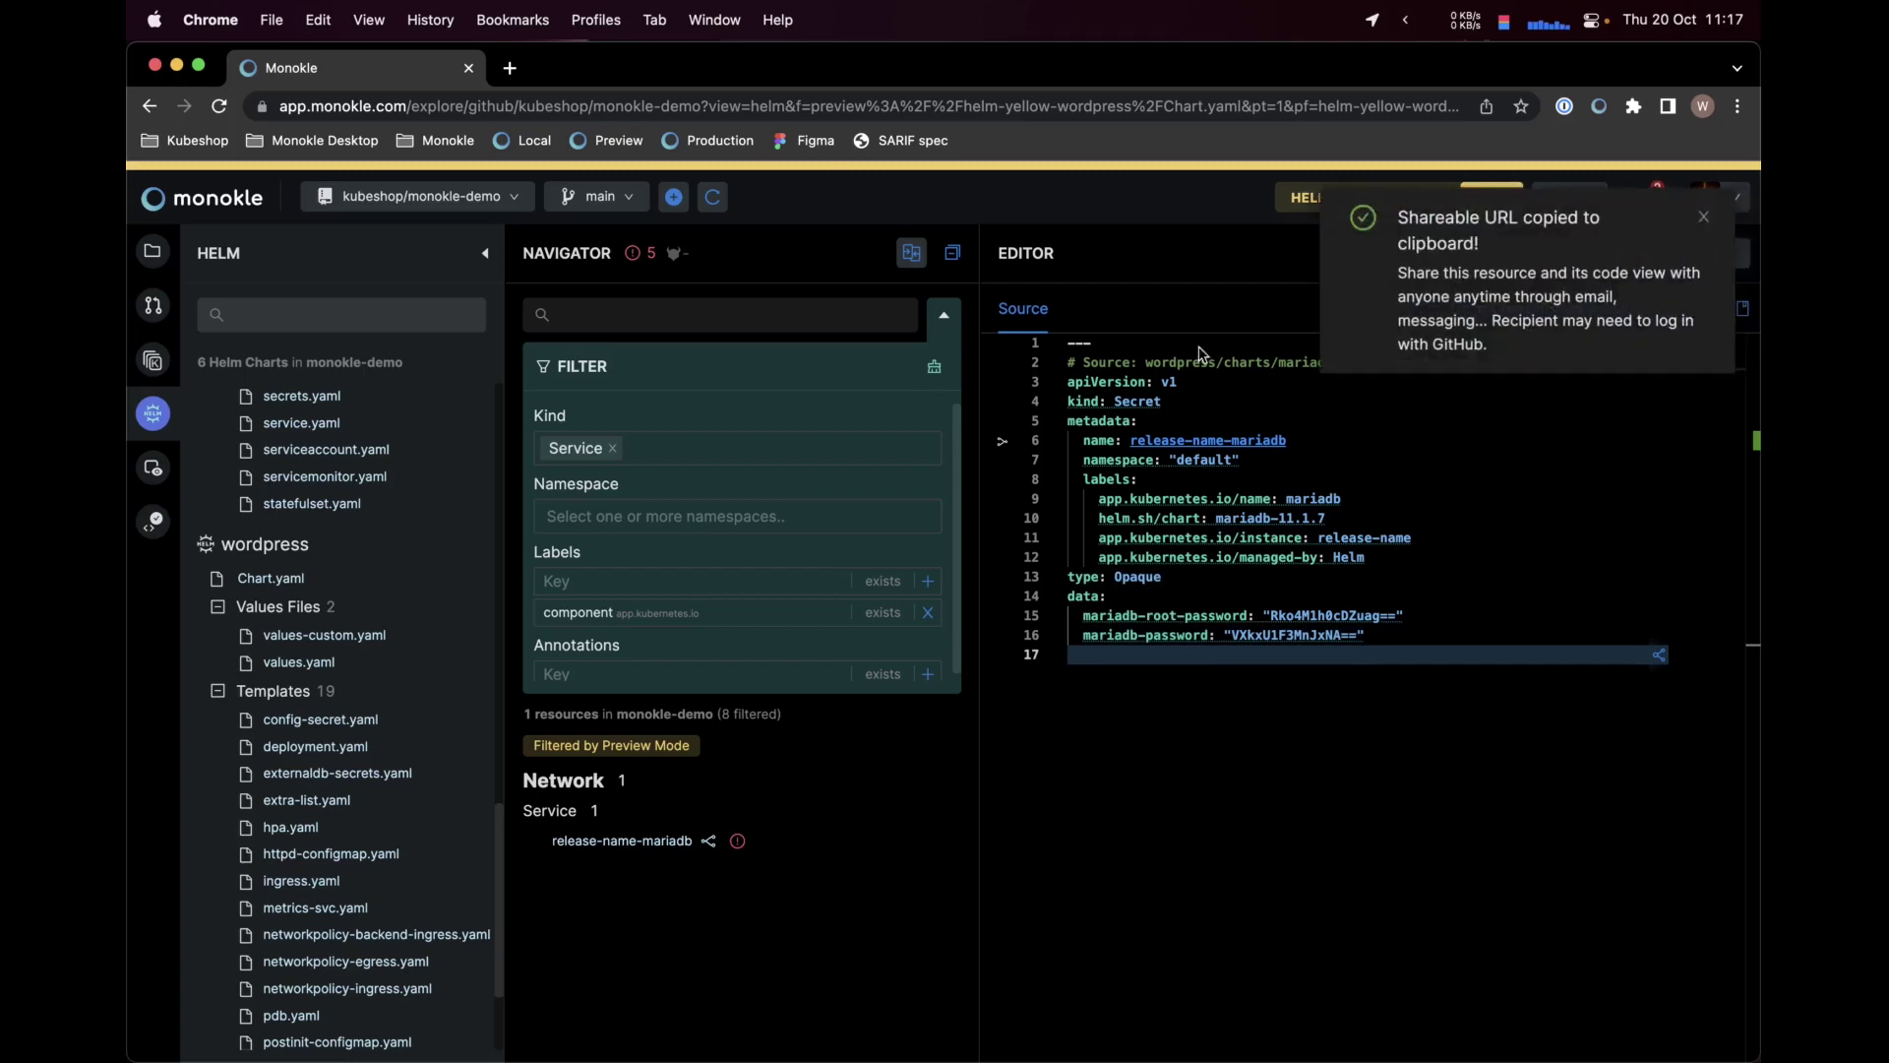
{"action": "key", "text": "super+space"}
{"action": "type", "text": "safa"}
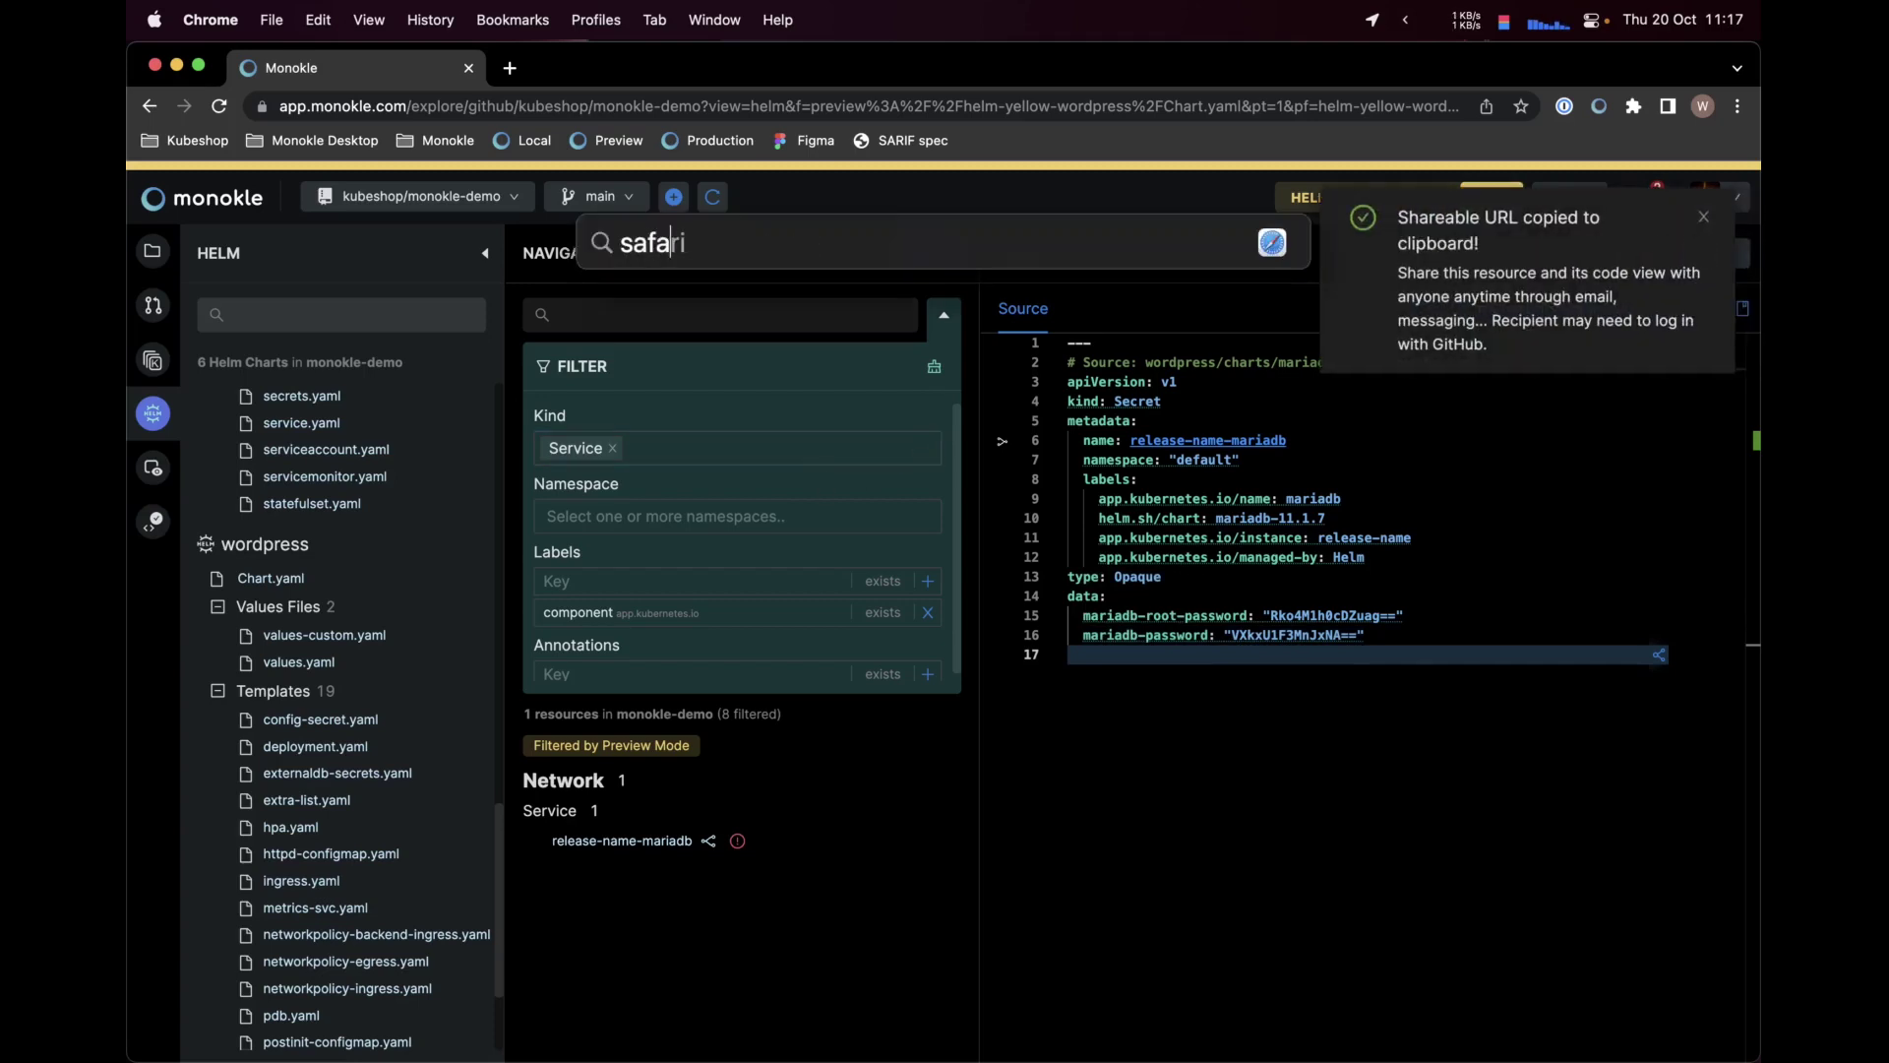
{"action": "key", "text": "Return"}
{"action": "key", "text": "super+v"}
{"action": "key", "text": "Return"}
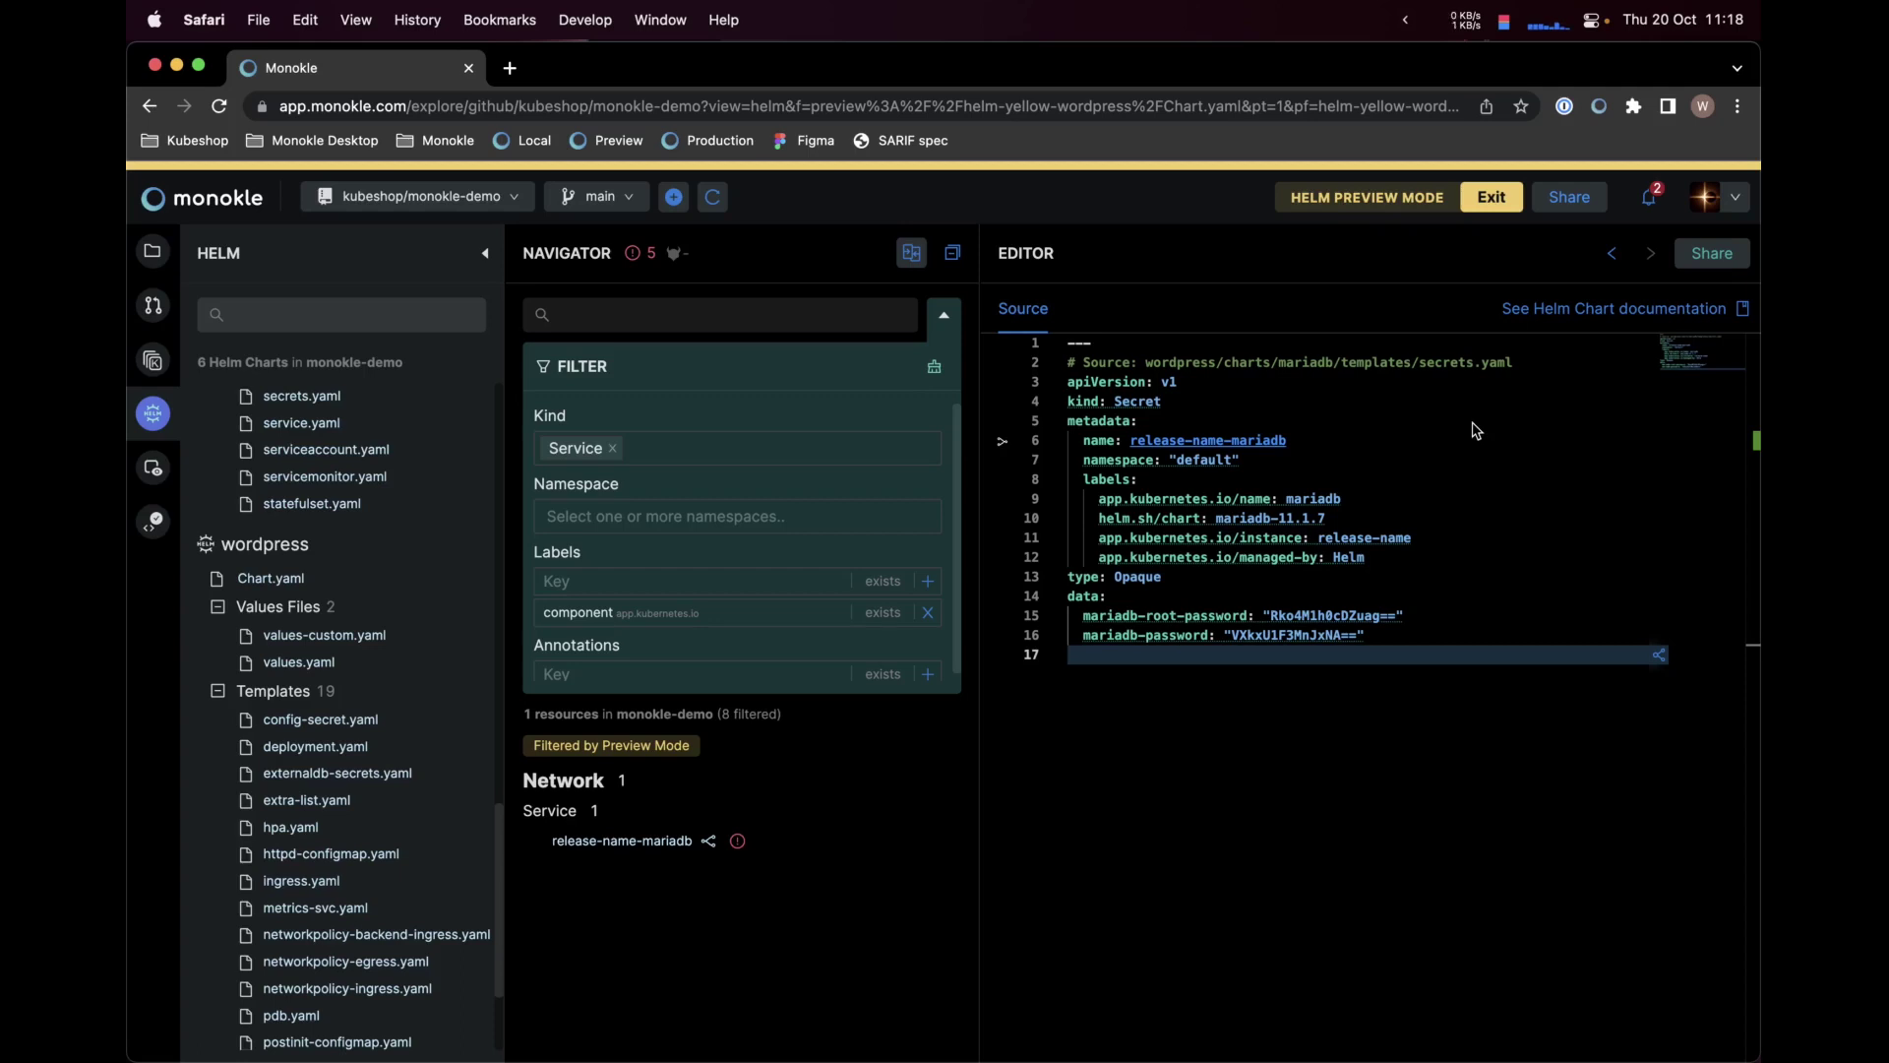
Back in Chrome, open the Open Policy Agent validation rules, with the validation pane widened, and browse the rule list
{"action": "left_click", "coordinate": [155, 531]}
{"action": "left_click", "coordinate": [154, 523]}
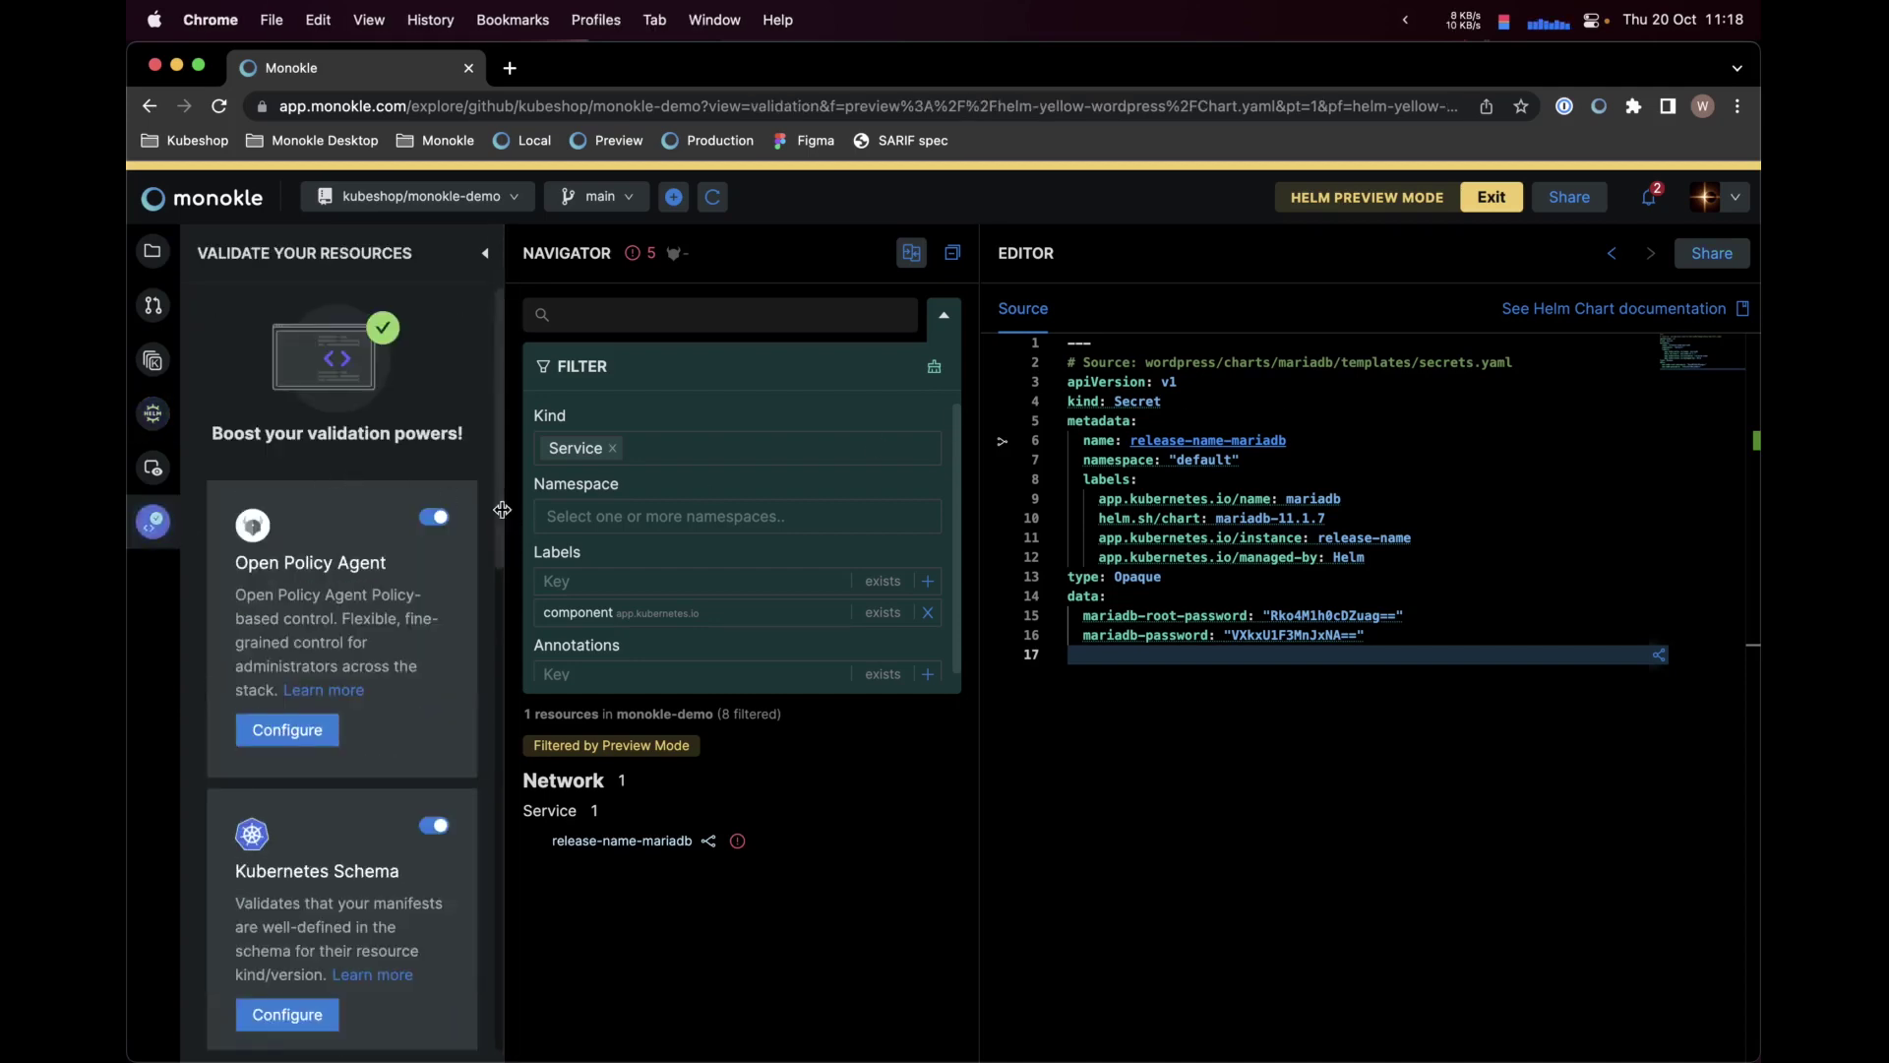
{"action": "left_click_drag", "start_coordinate": [503, 509], "coordinate": [684, 512]}
{"action": "left_click", "coordinate": [286, 677]}
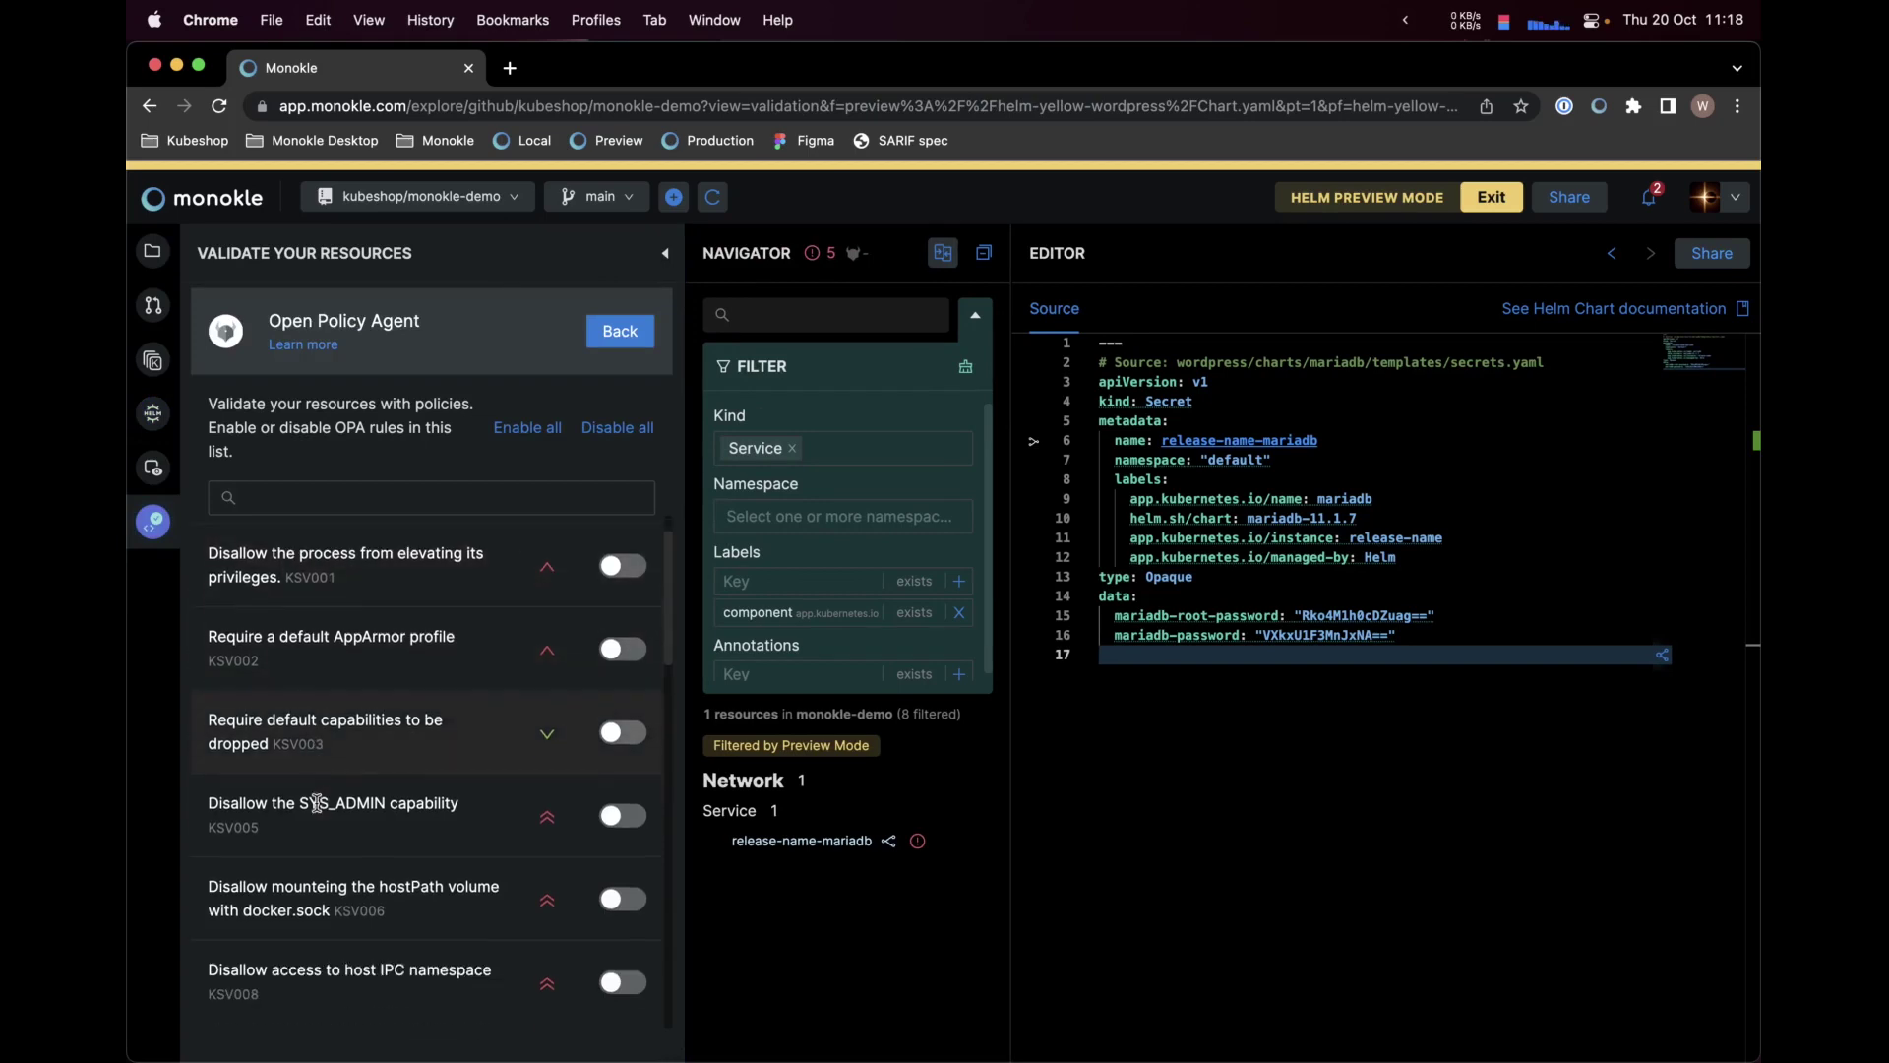
{"action": "scroll", "coordinate": [320, 782], "scroll_direction": "down", "scroll_amount": 2}
{"action": "scroll", "coordinate": [374, 729], "scroll_direction": "down", "scroll_amount": 10}
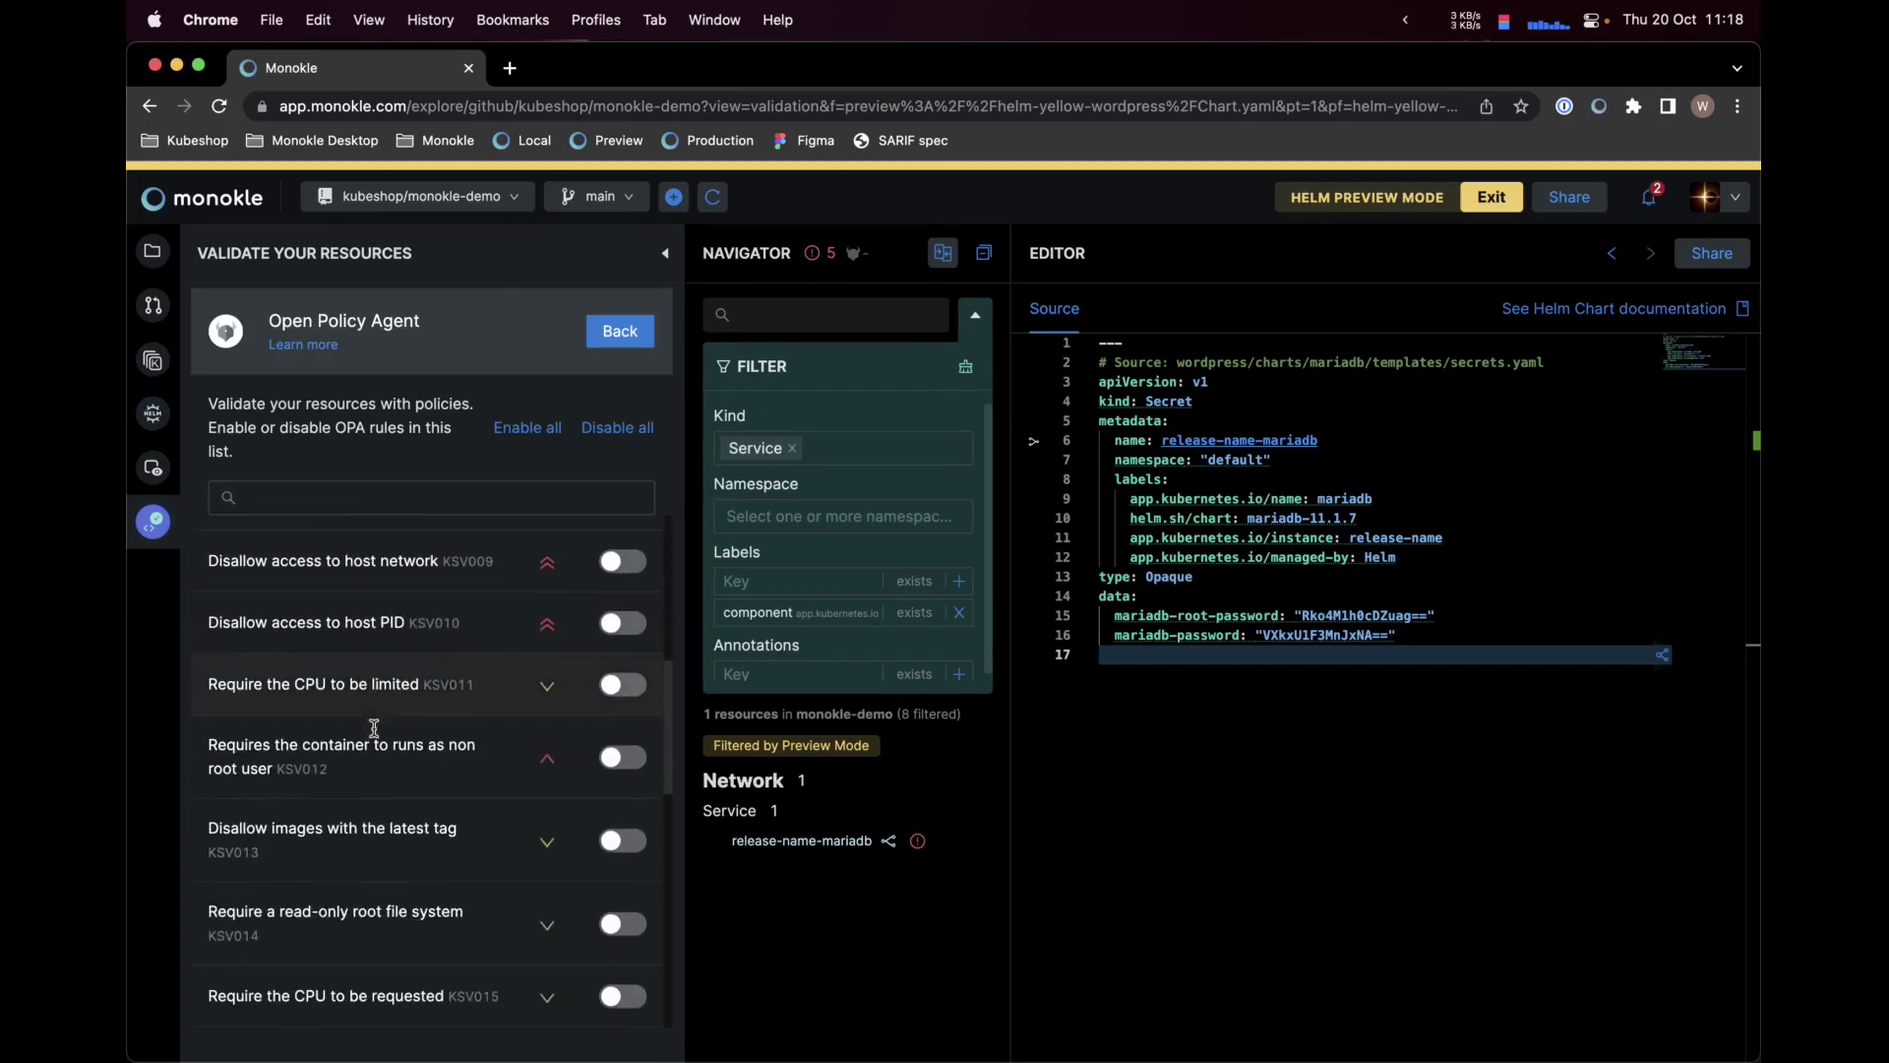
Return to the mariadb StatefulSet in the editor and examine its container's resource limits and requests
{"action": "left_click", "coordinate": [1611, 254]}
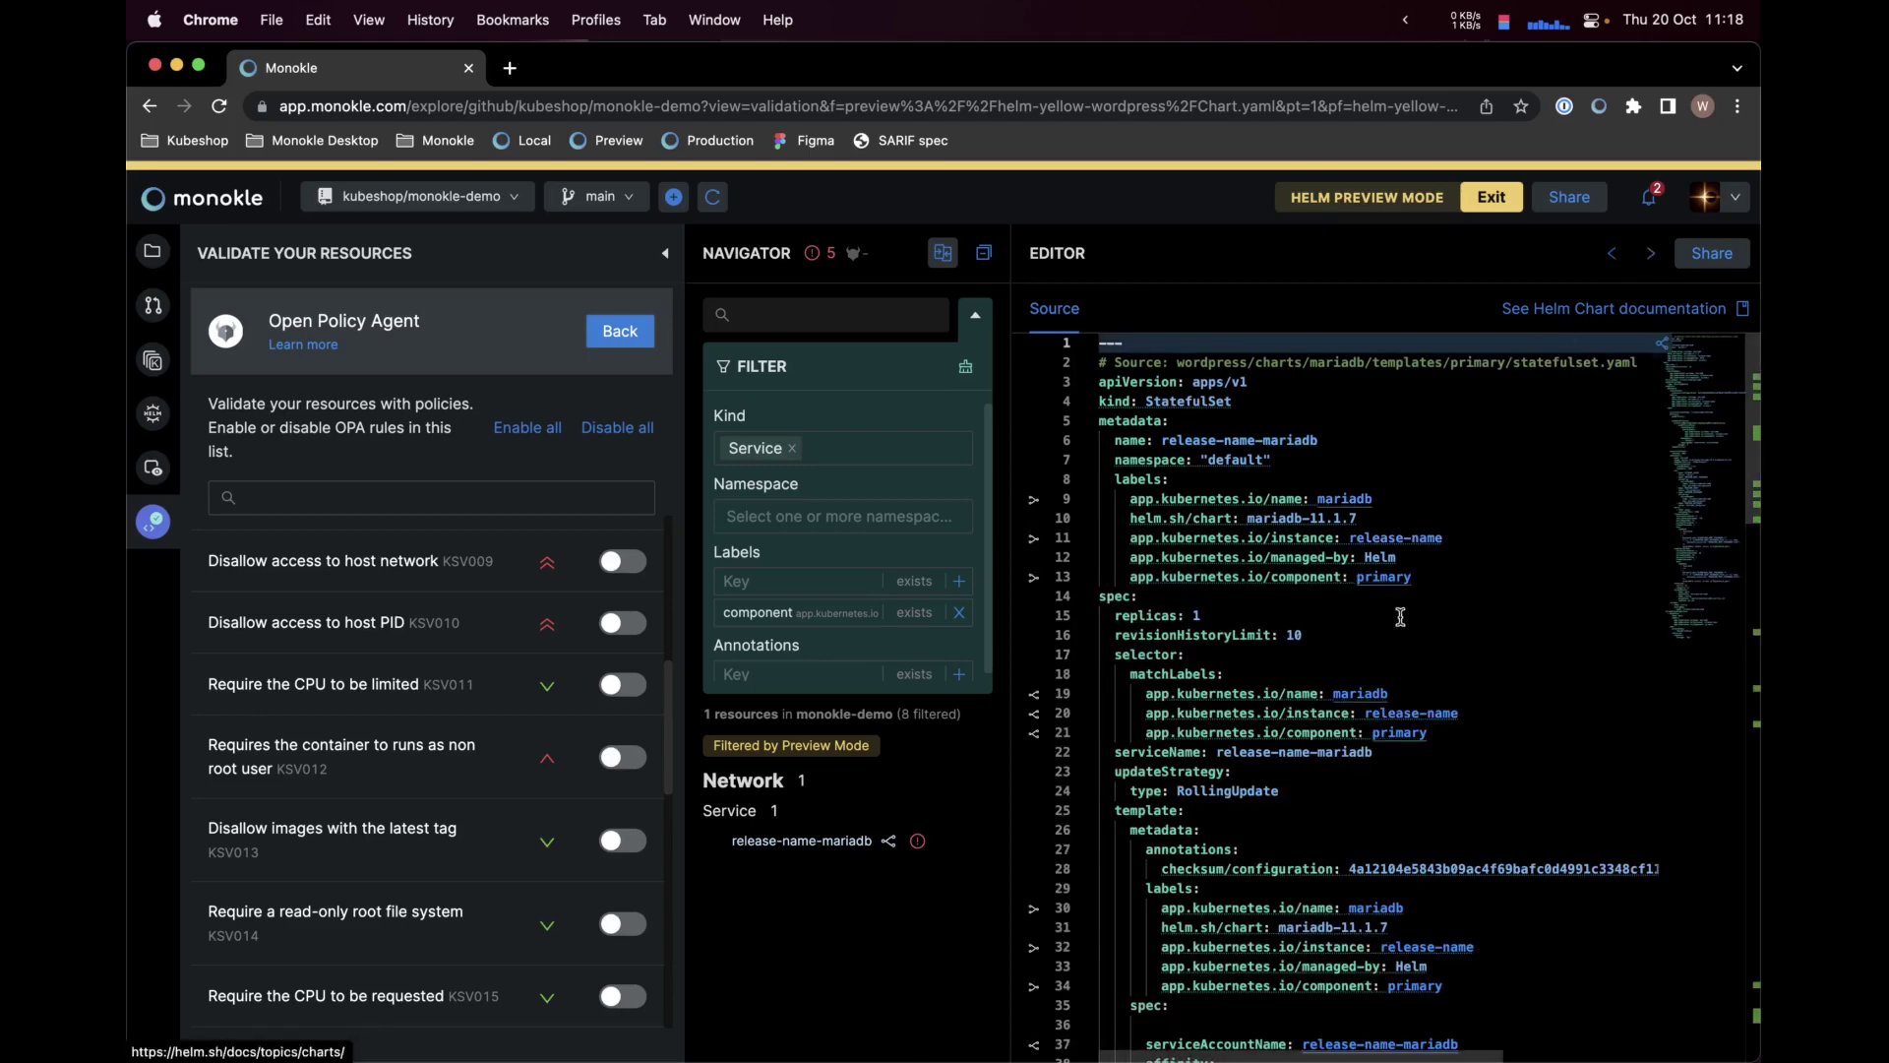
{"action": "scroll", "coordinate": [1401, 618], "scroll_direction": "down", "scroll_amount": 5}
{"action": "scroll", "coordinate": [1401, 618], "scroll_direction": "down", "scroll_amount": 6}
{"action": "scroll", "coordinate": [1401, 618], "scroll_direction": "up", "scroll_amount": 6}
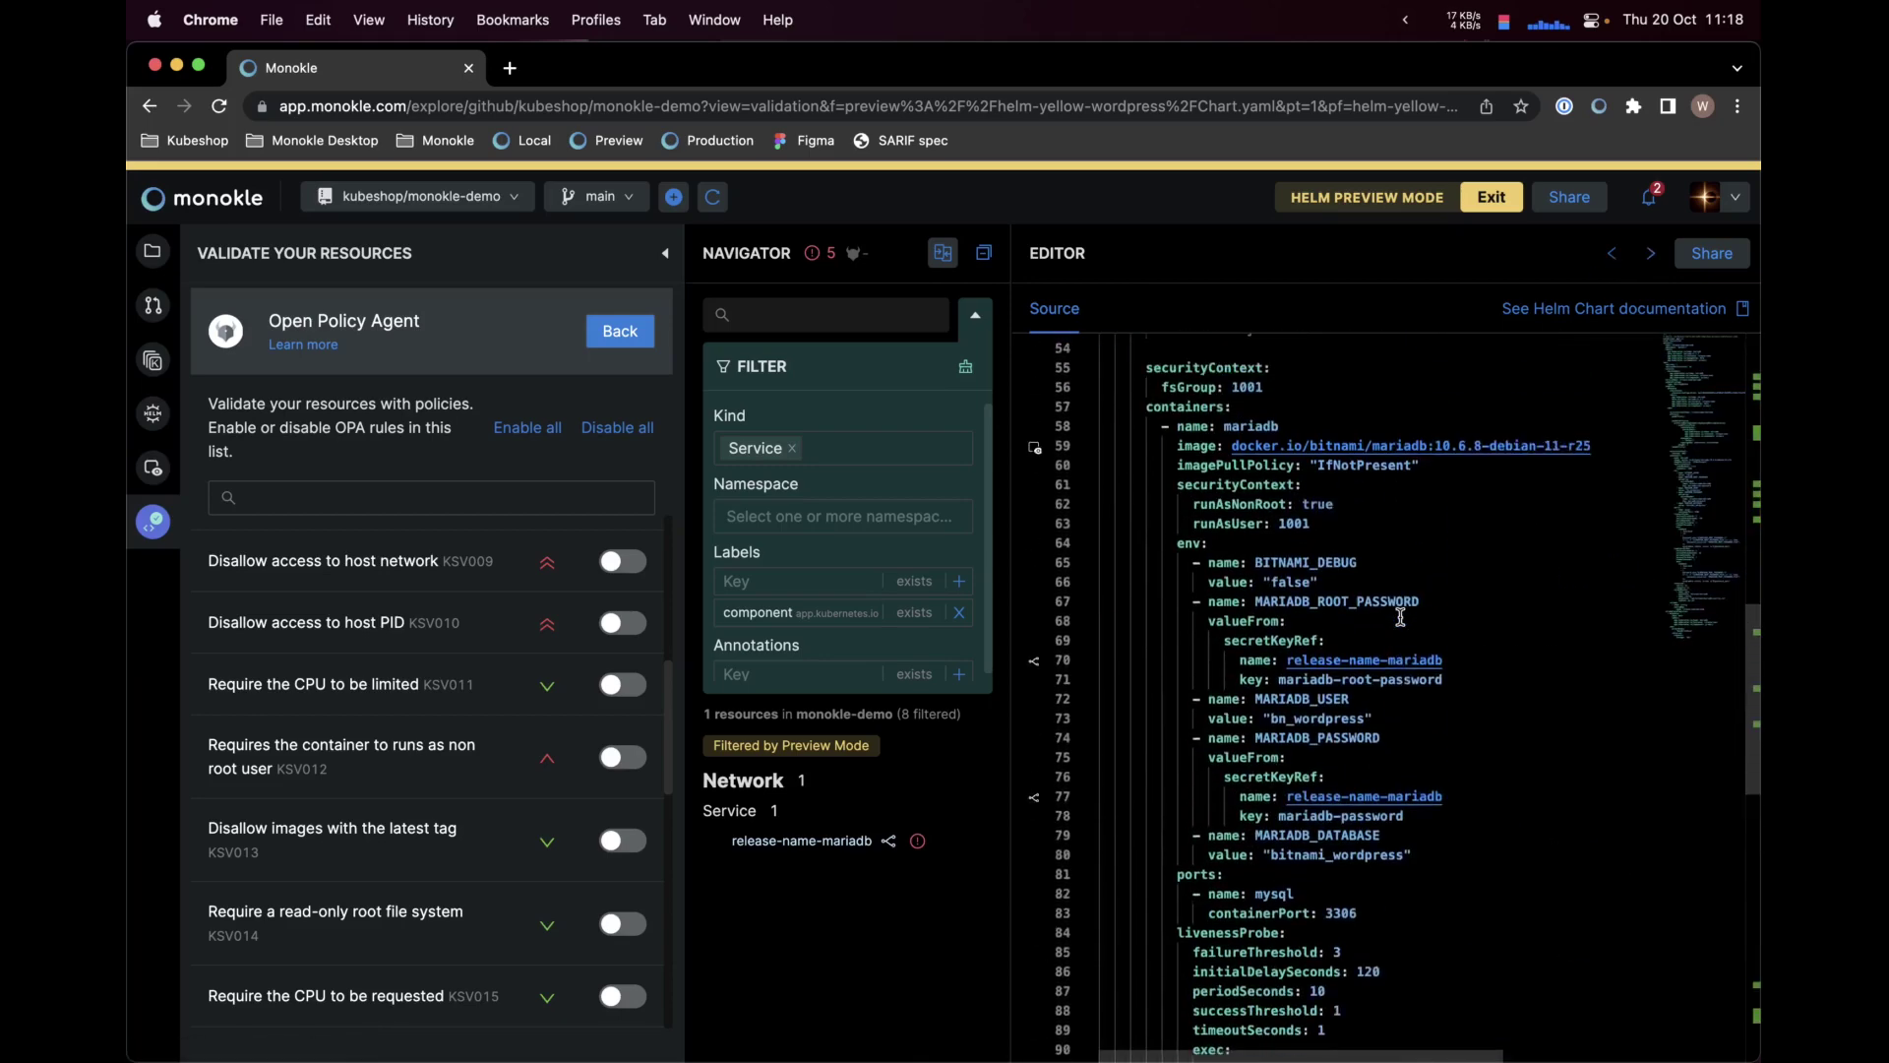
{"action": "scroll", "coordinate": [1401, 618], "scroll_direction": "down", "scroll_amount": 10}
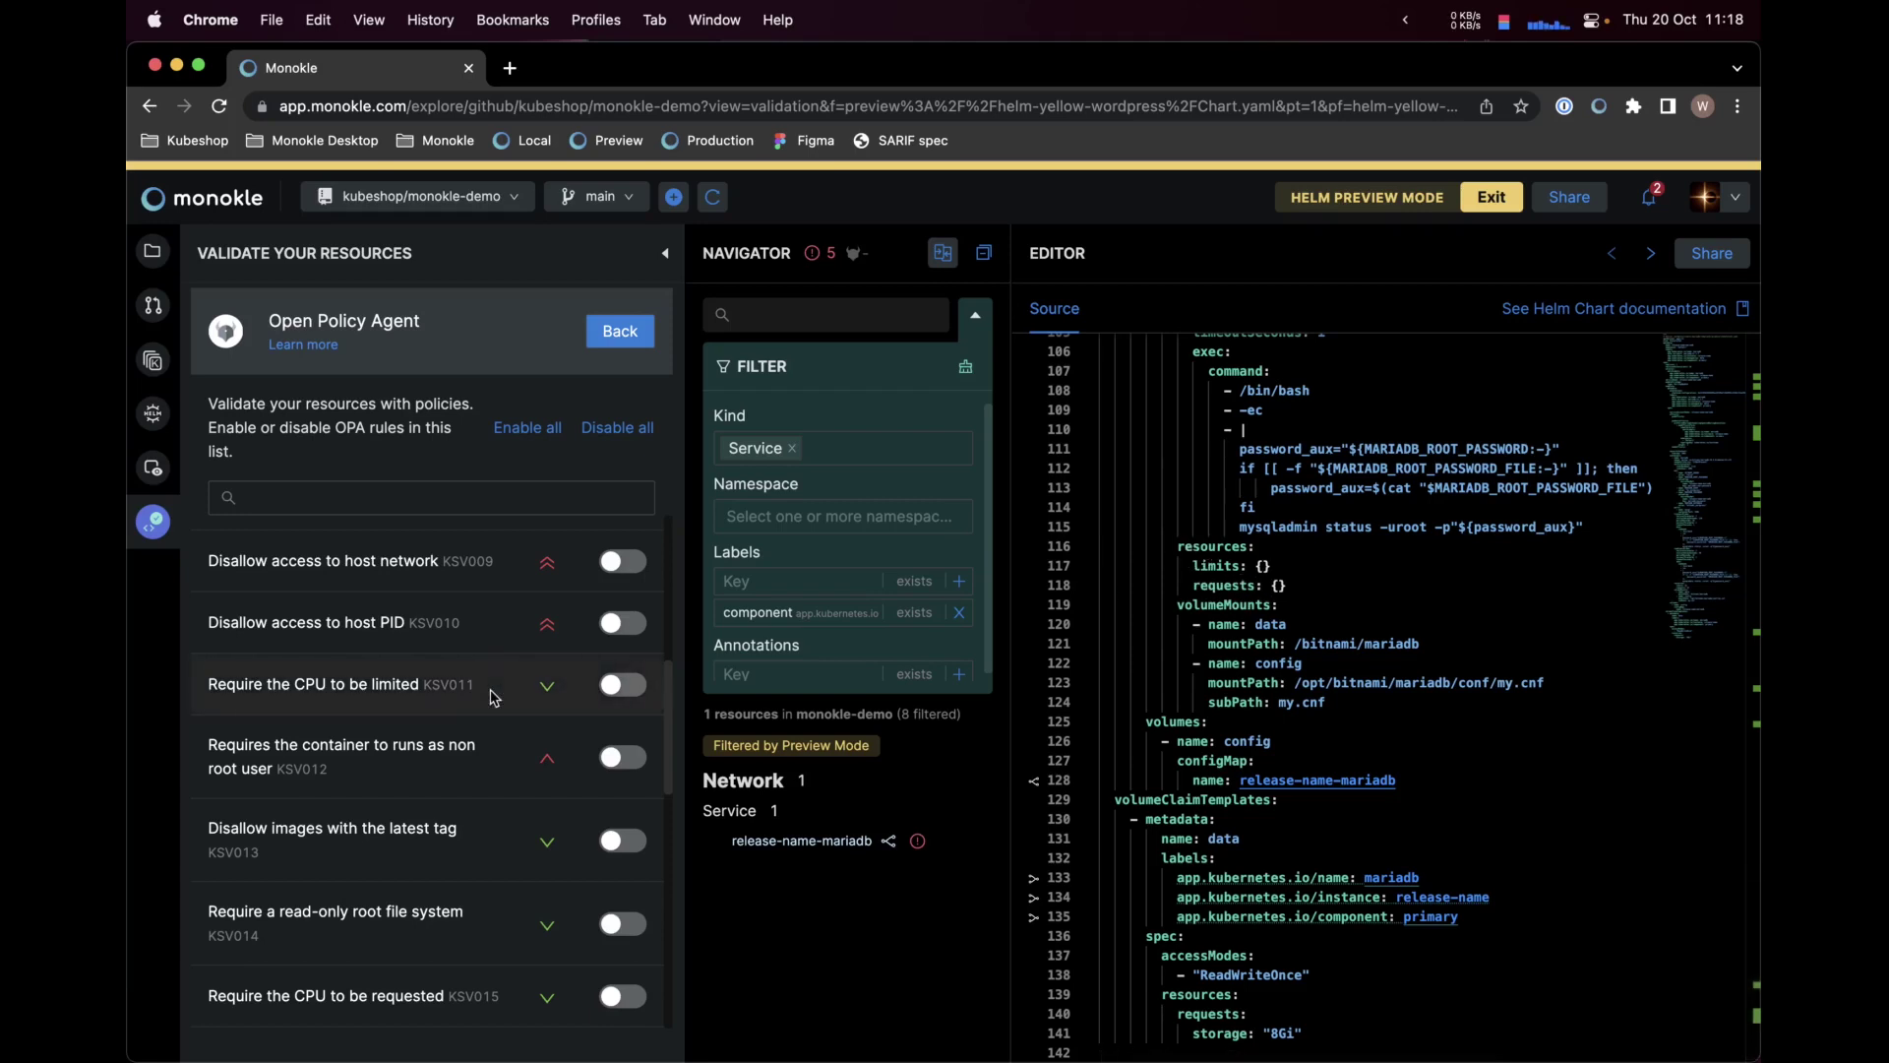
Enable the KSV011 rule requiring the CPU to be limited and go to the container's limits entry on line 117
{"action": "left_click", "coordinate": [618, 684]}
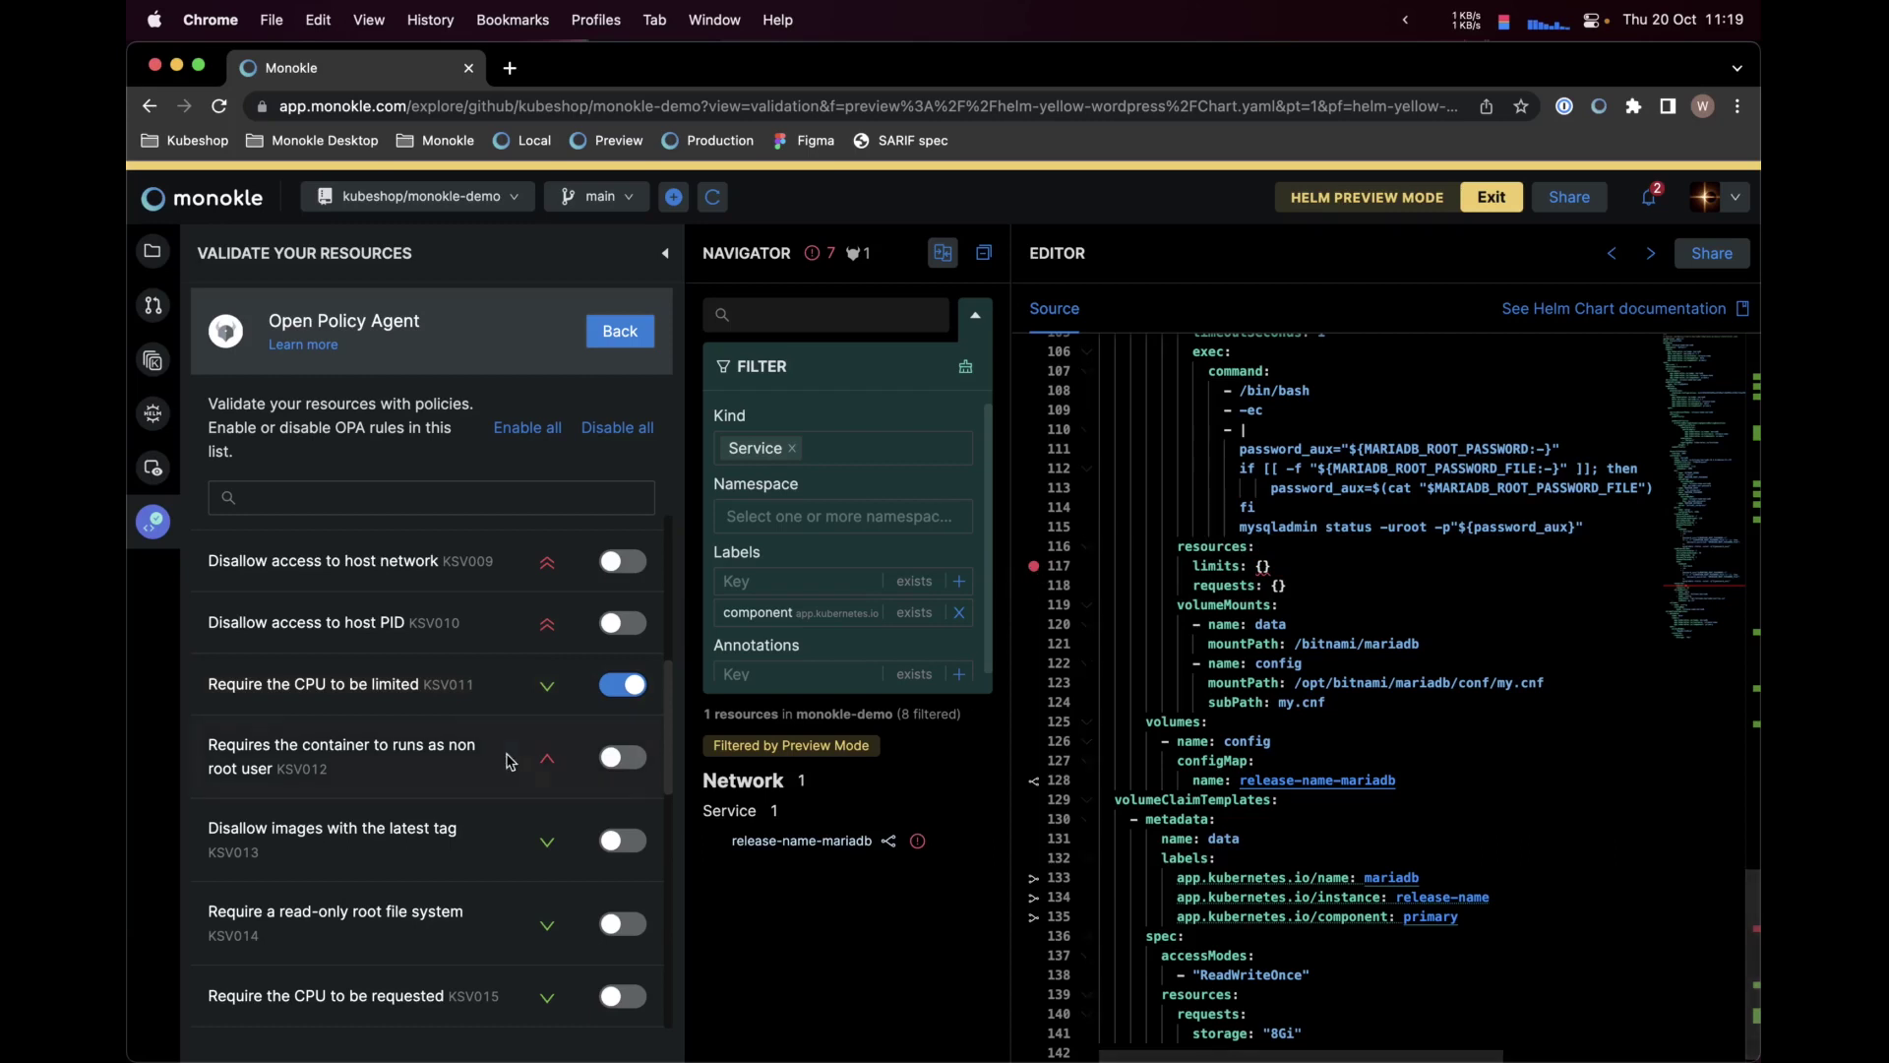
{"action": "left_click", "coordinate": [622, 688]}
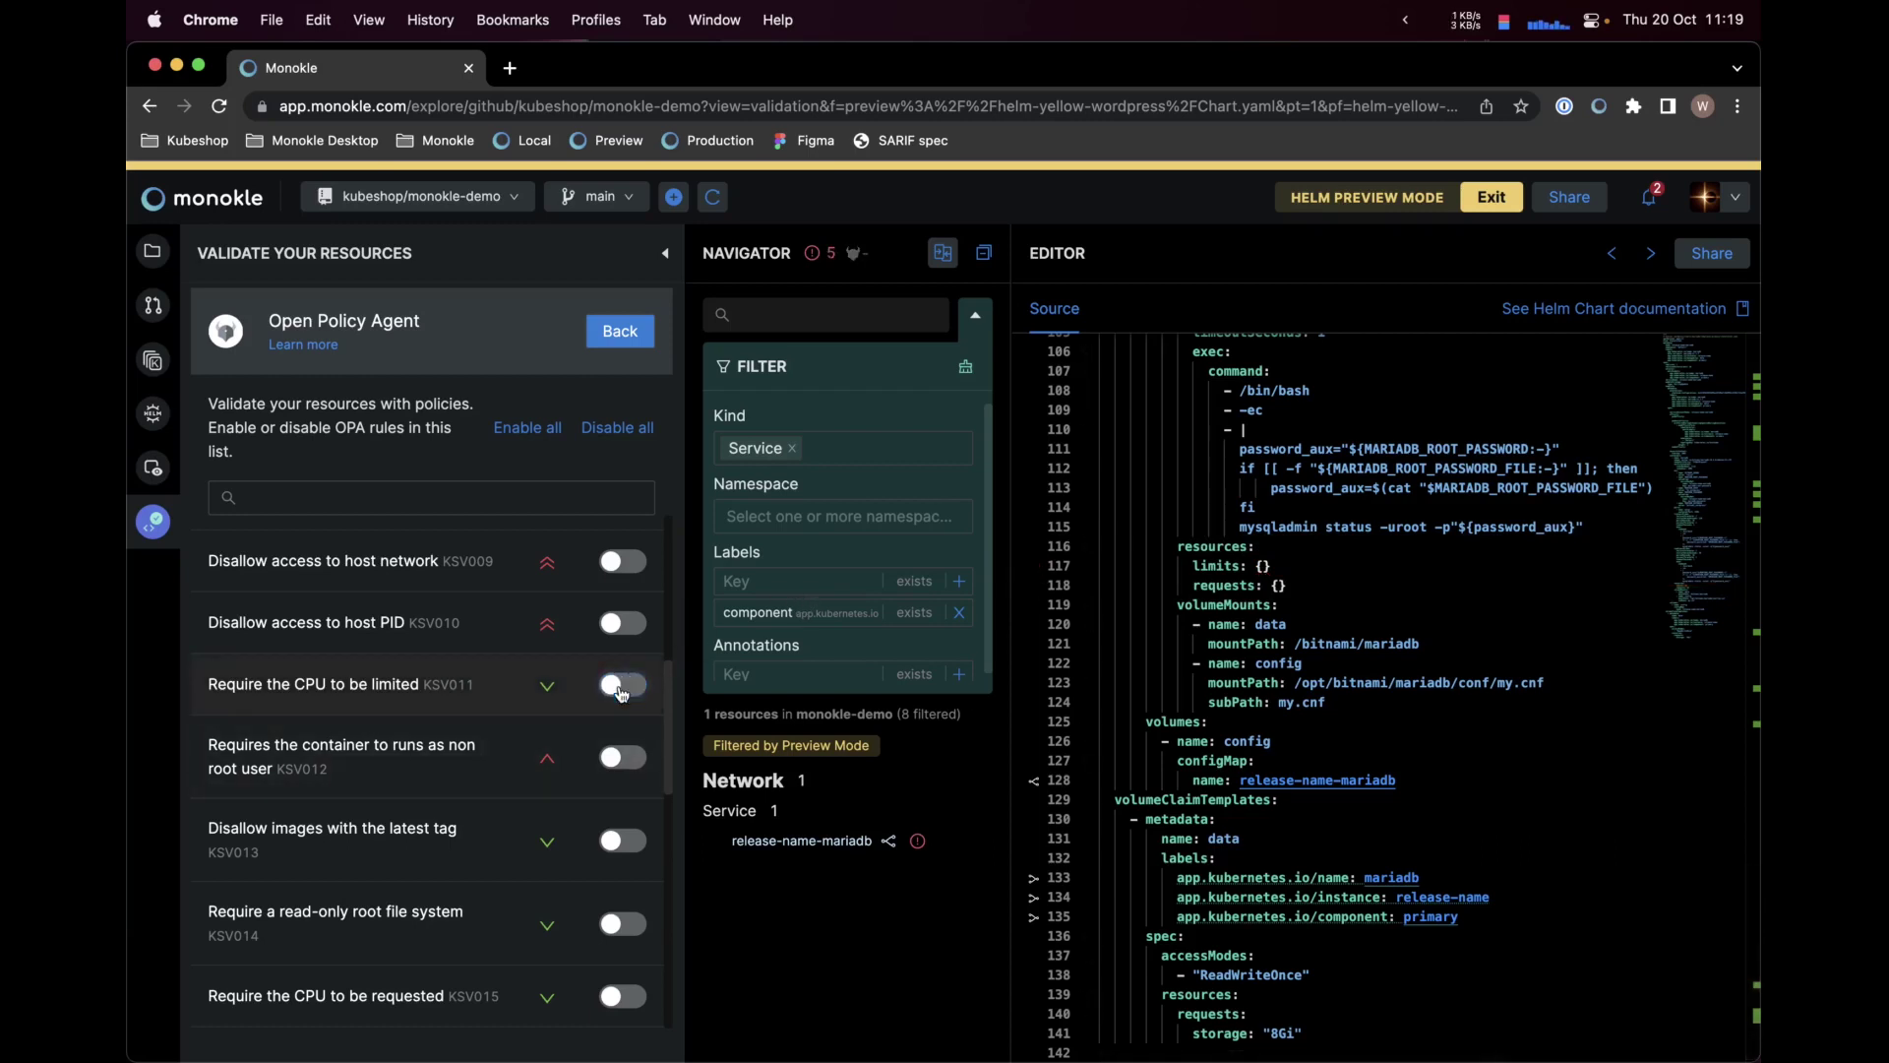
{"action": "left_click", "coordinate": [622, 688]}
{"action": "left_click", "coordinate": [1326, 605]}
{"action": "left_click", "coordinate": [1287, 571]}
{"action": "key", "text": "BackSpace"}
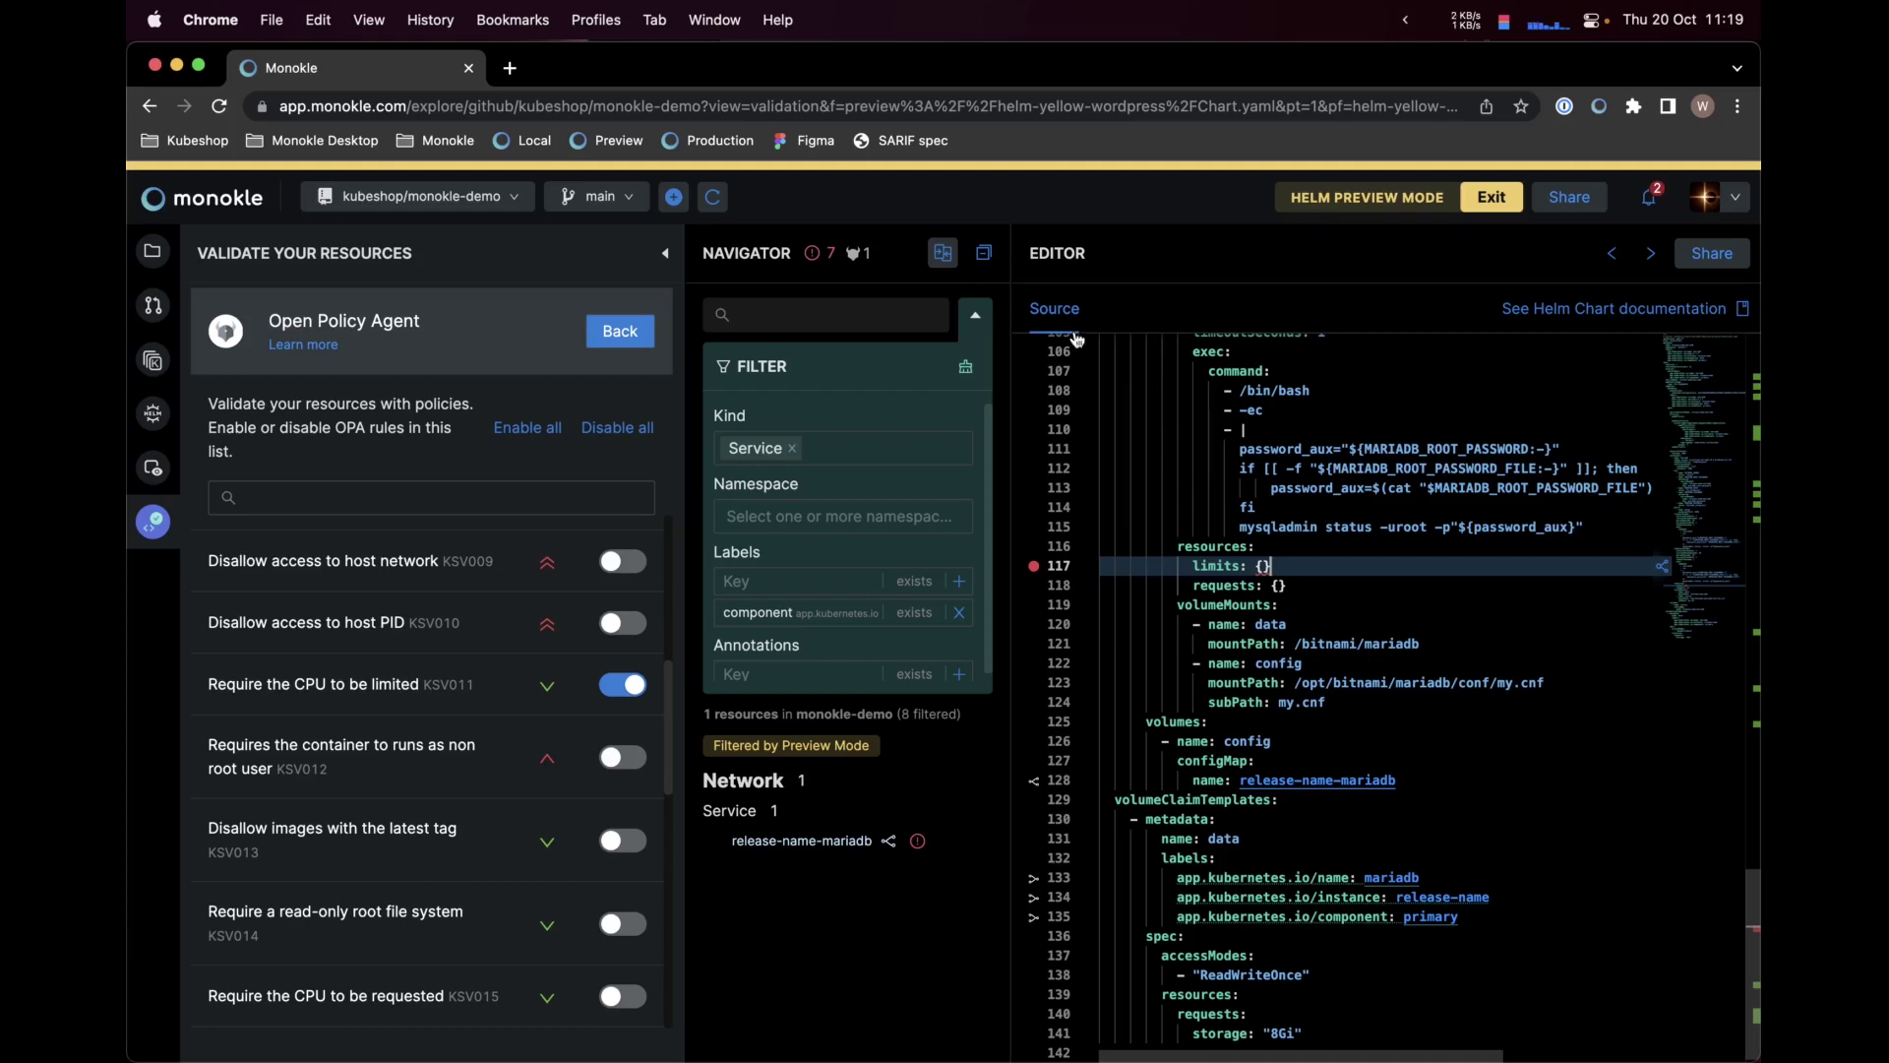
Open the resource comparison and load the Kustomize preview of kustomize-happy-cms/overlays/local as its first side
{"action": "left_click", "coordinate": [942, 254]}
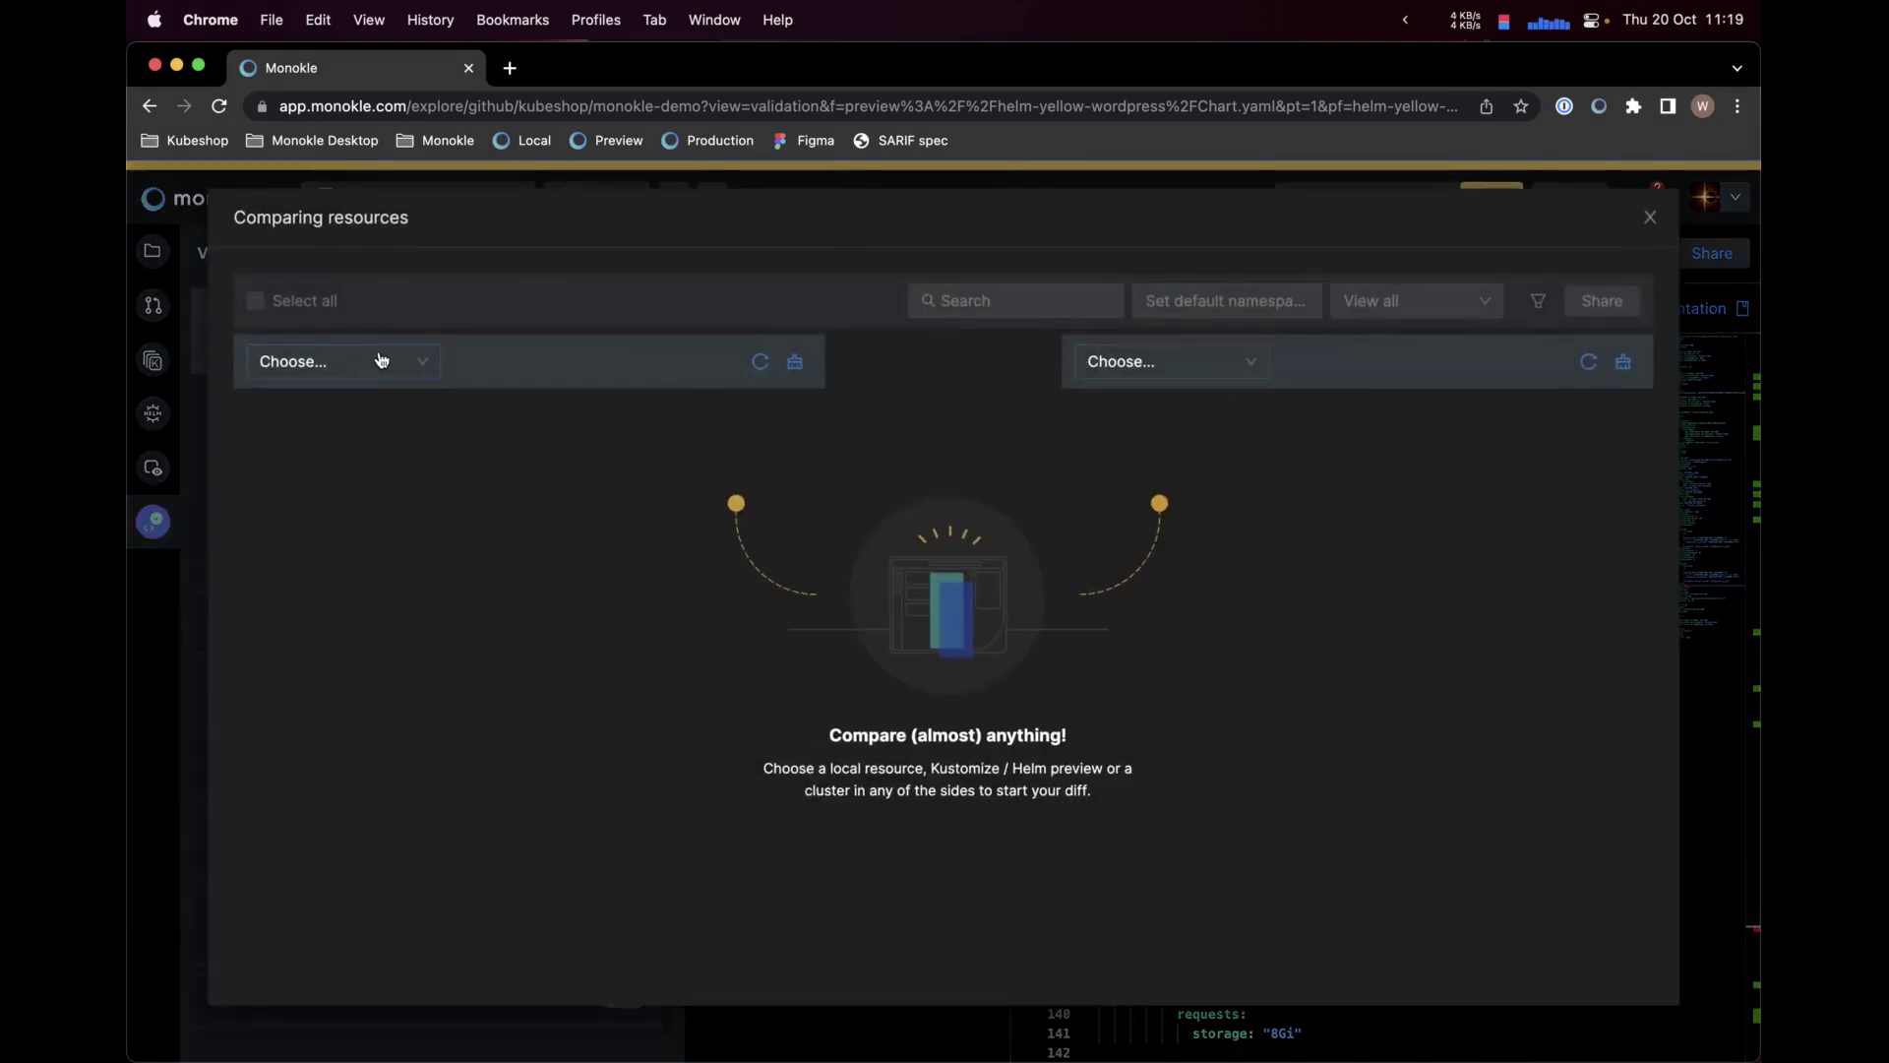
{"action": "left_click", "coordinate": [383, 360]}
{"action": "left_click", "coordinate": [303, 479]}
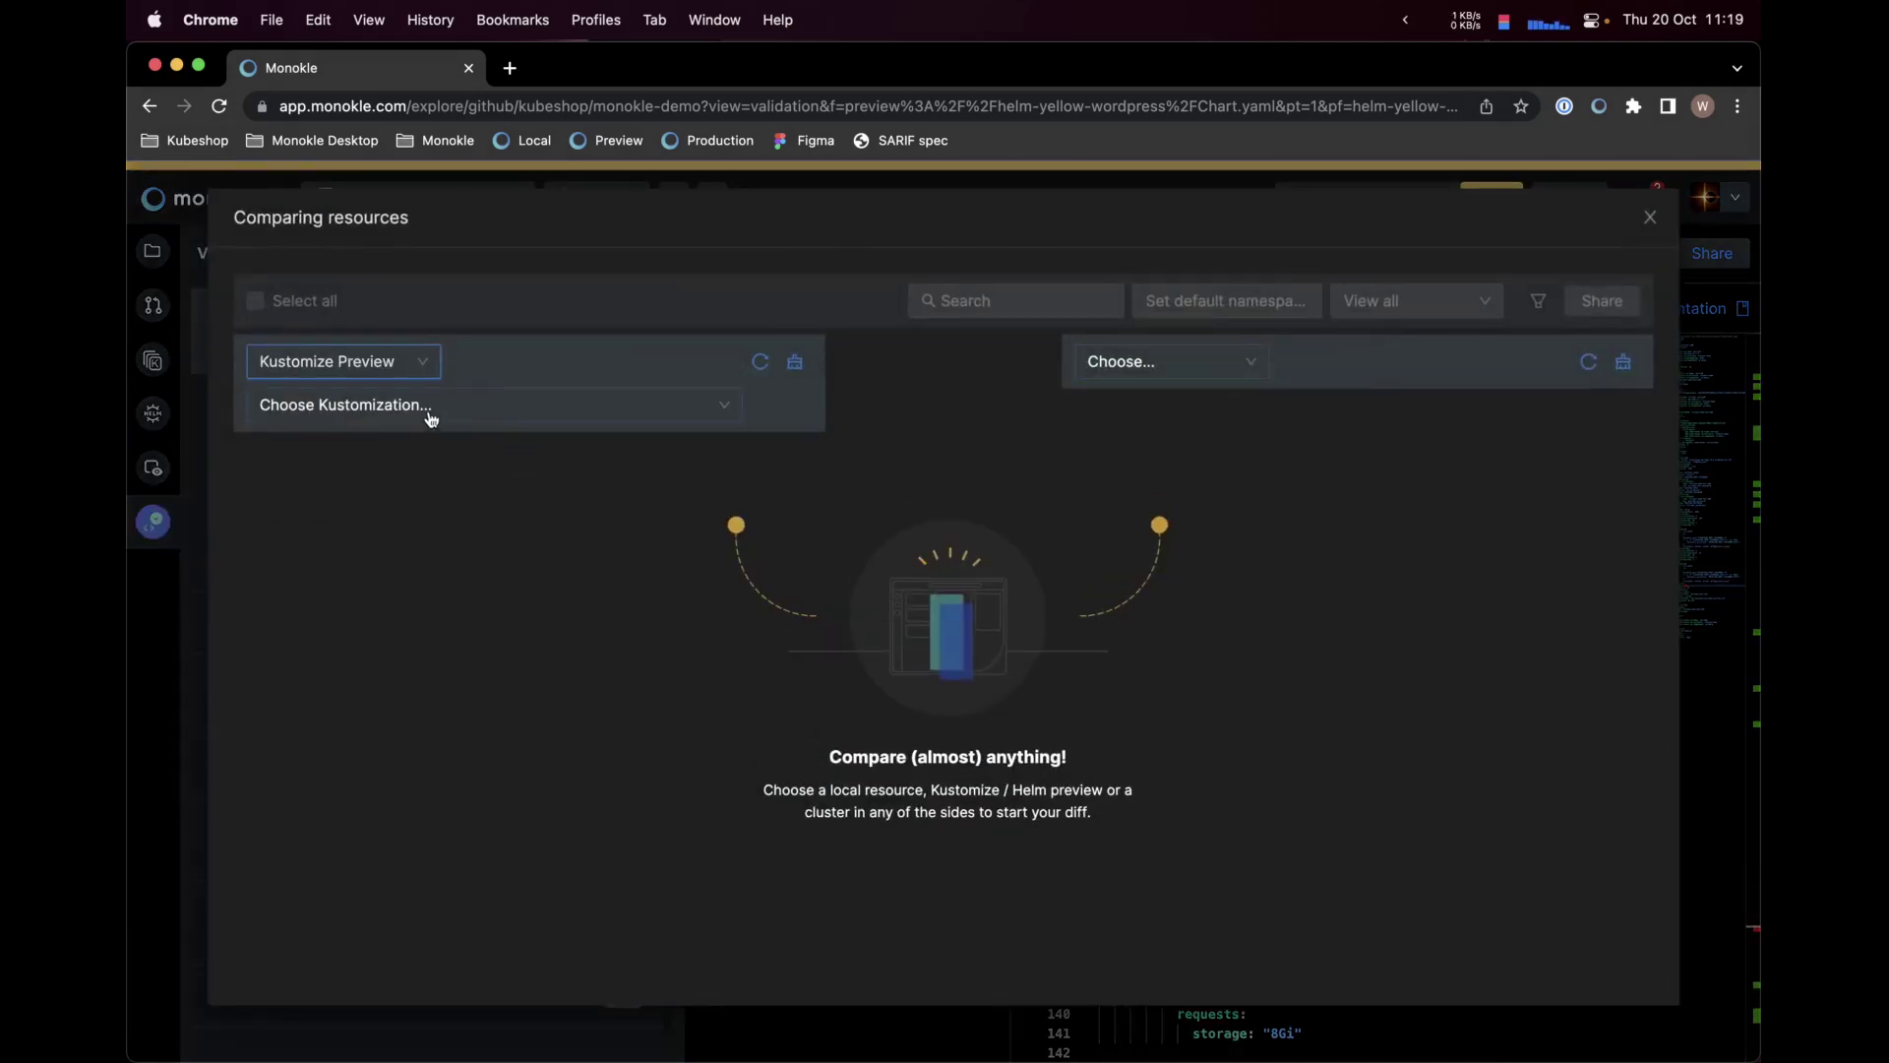
{"action": "left_click", "coordinate": [425, 406]}
{"action": "left_click", "coordinate": [439, 482]}
Set the comparison's second side to the Kustomize preview of kustomize-happy-cms/overlays/production
{"action": "left_click", "coordinate": [1131, 361]}
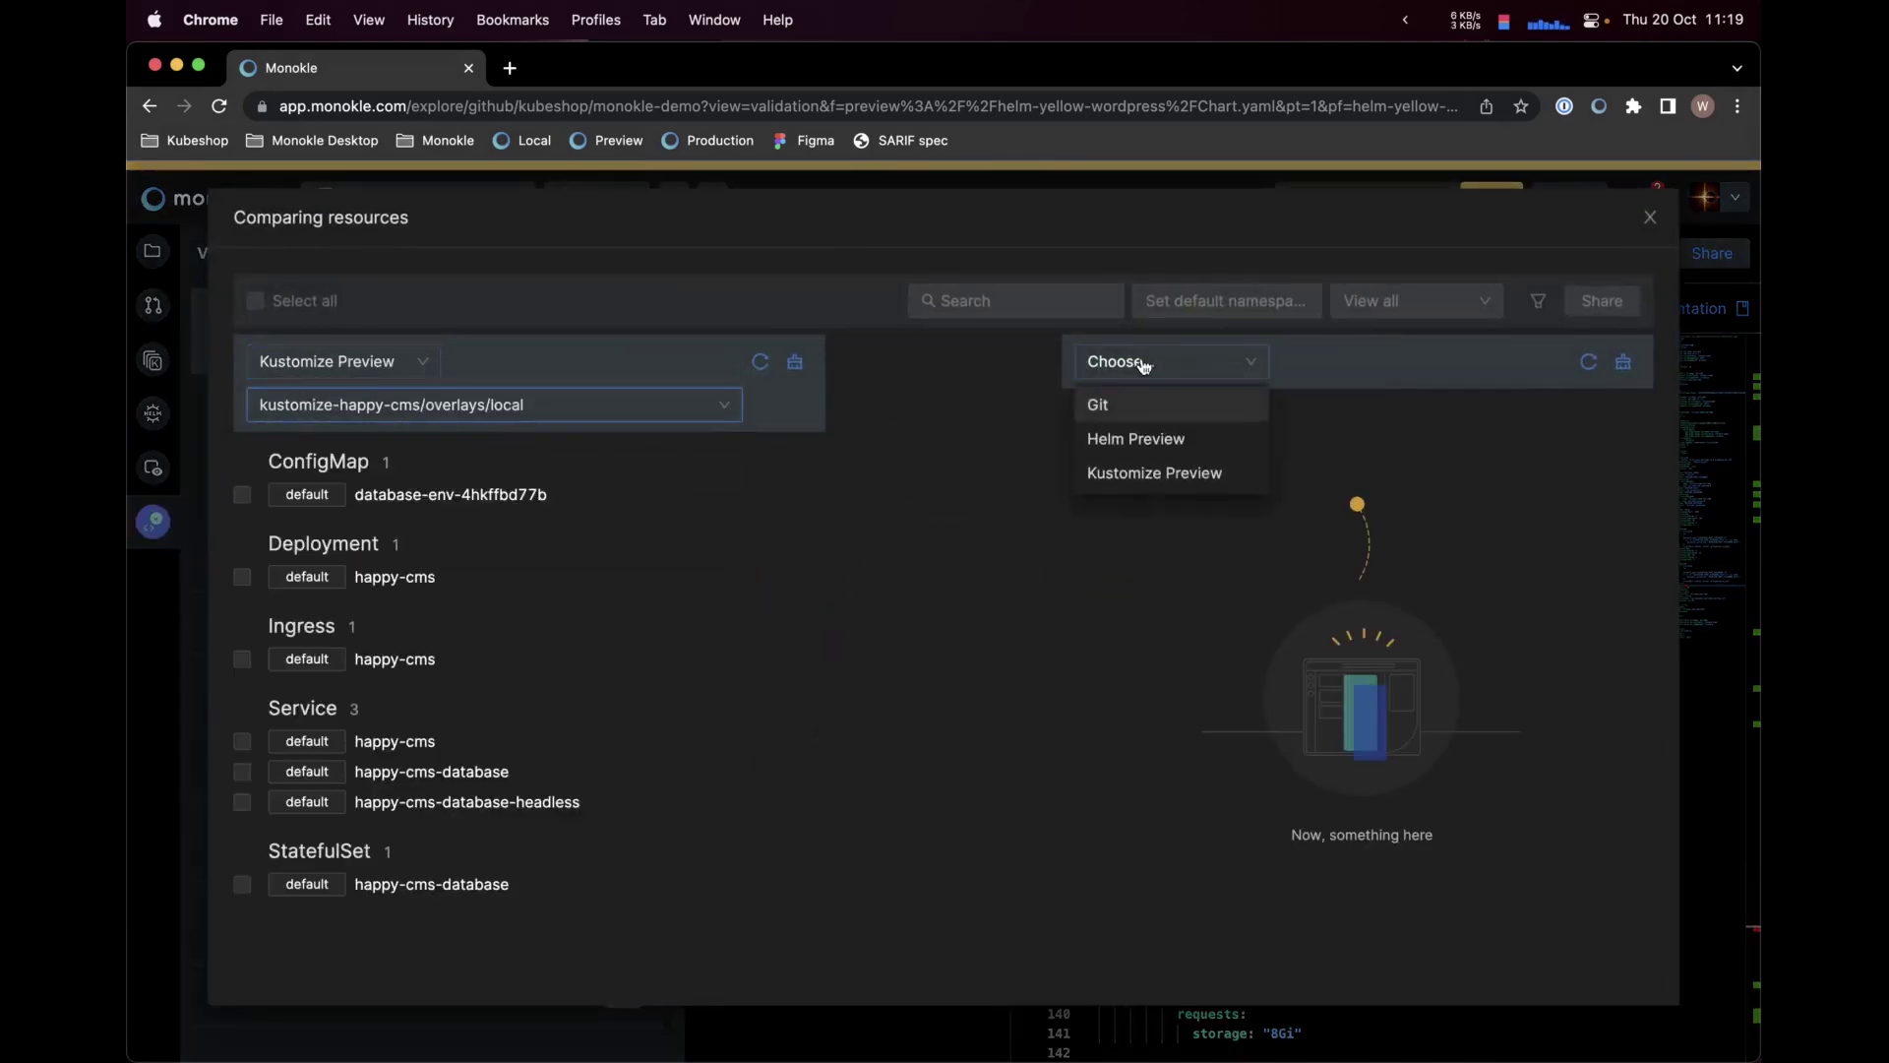
{"action": "left_click", "coordinate": [1138, 476]}
{"action": "left_click", "coordinate": [1236, 408]}
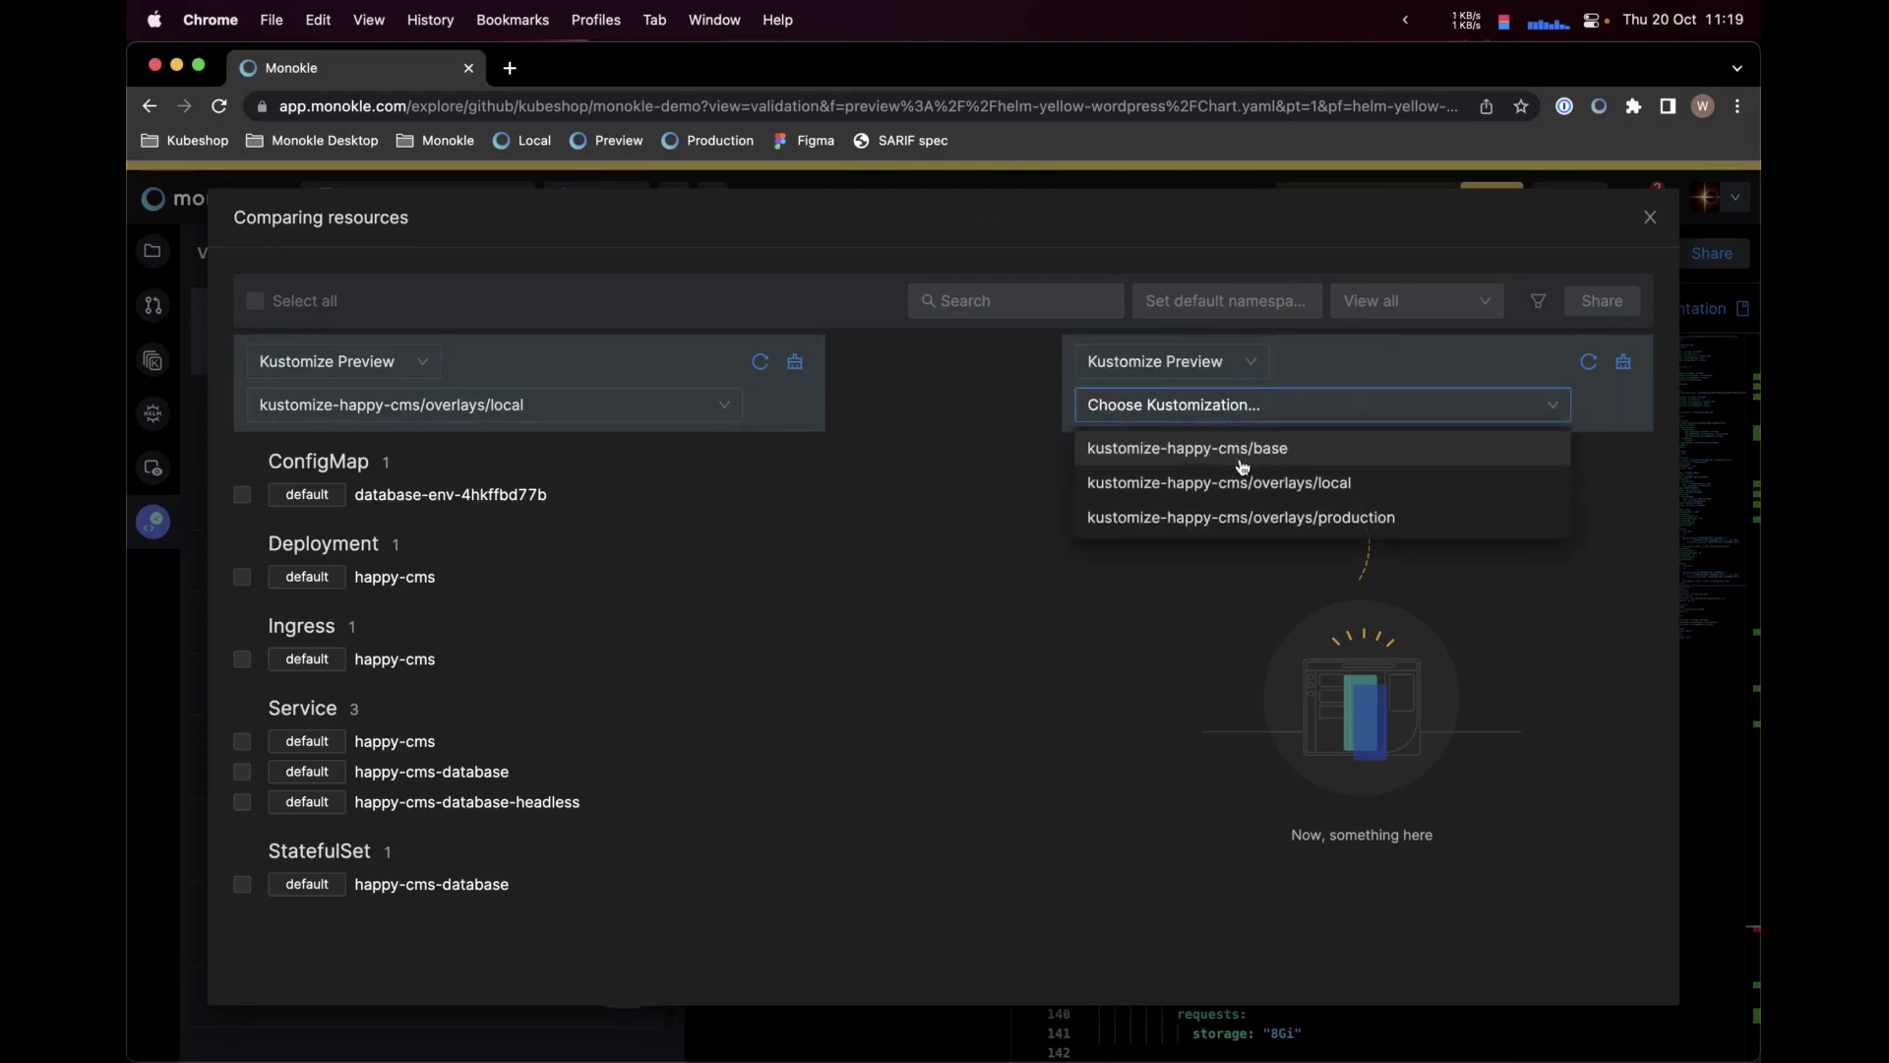
{"action": "left_click", "coordinate": [1232, 517]}
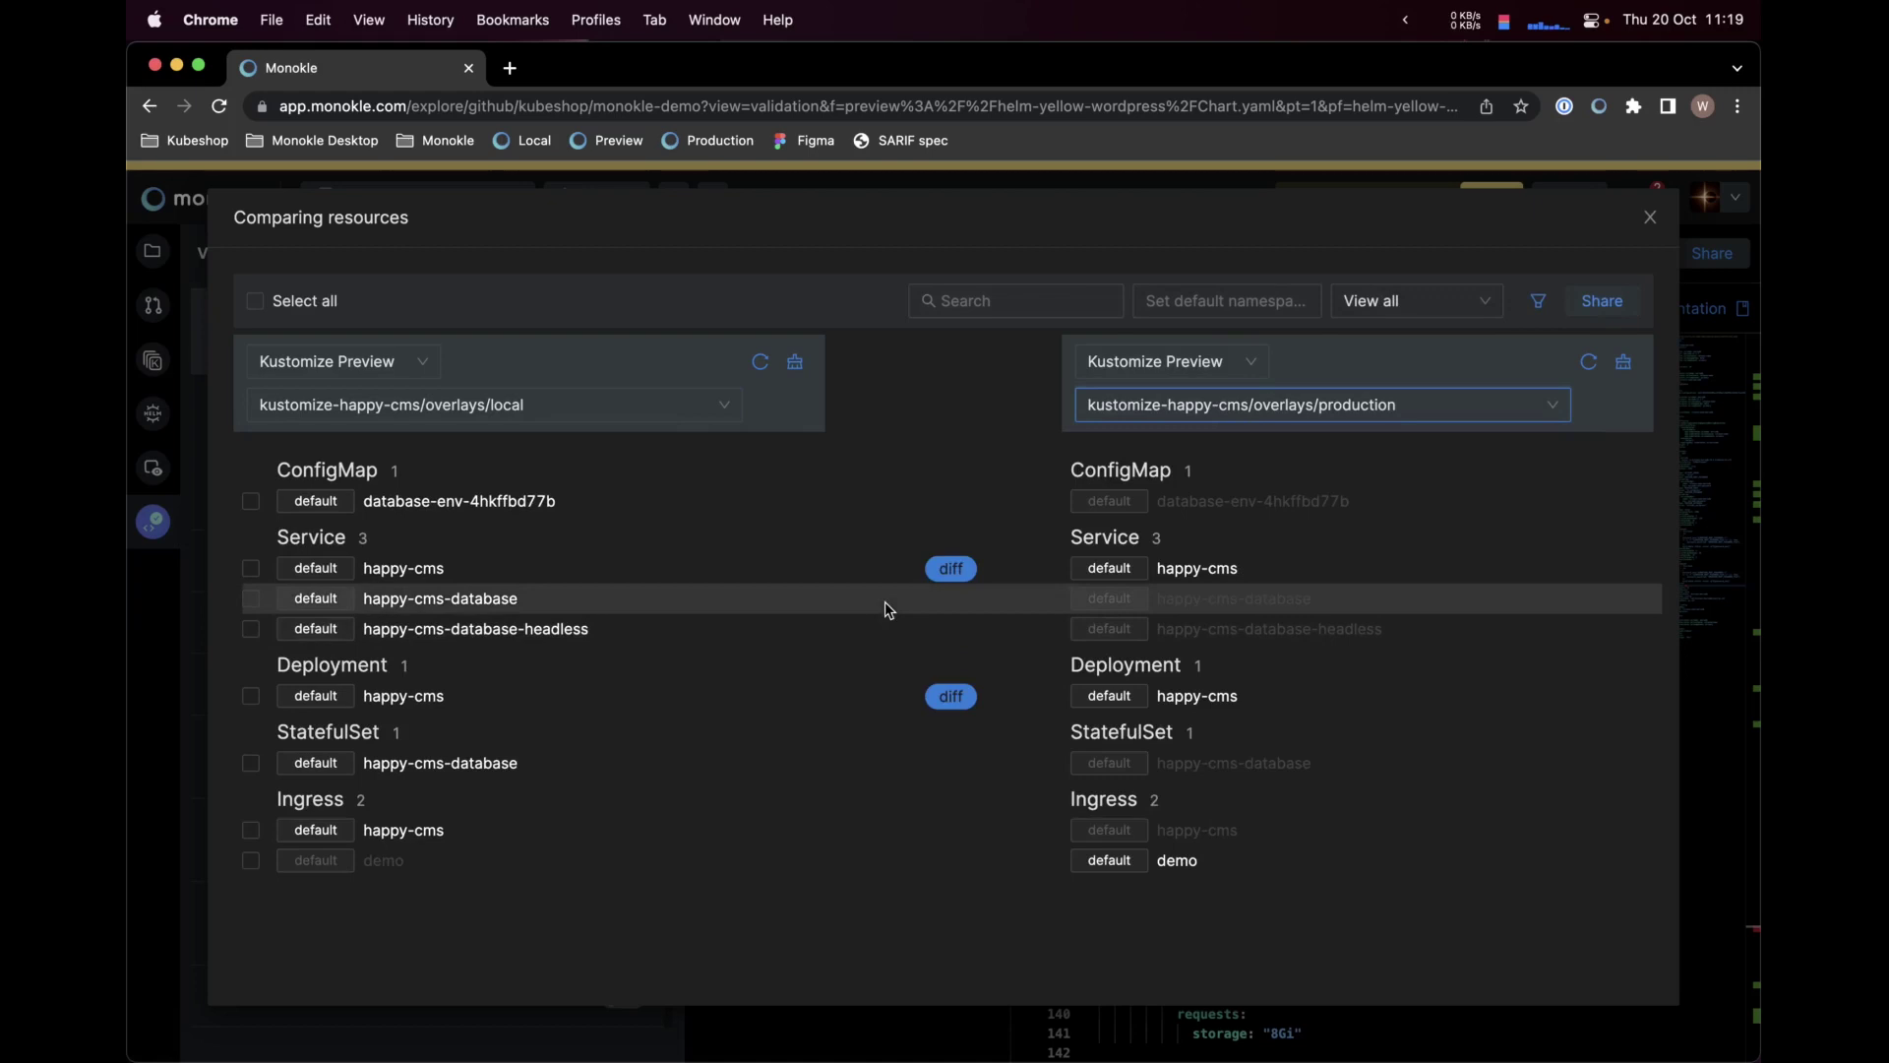
Open the diff of the happy-cms Deployment and examine the differences in its container specifications
{"action": "left_click", "coordinate": [950, 698]}
{"action": "scroll", "coordinate": [1192, 718], "scroll_direction": "down", "scroll_amount": 5}
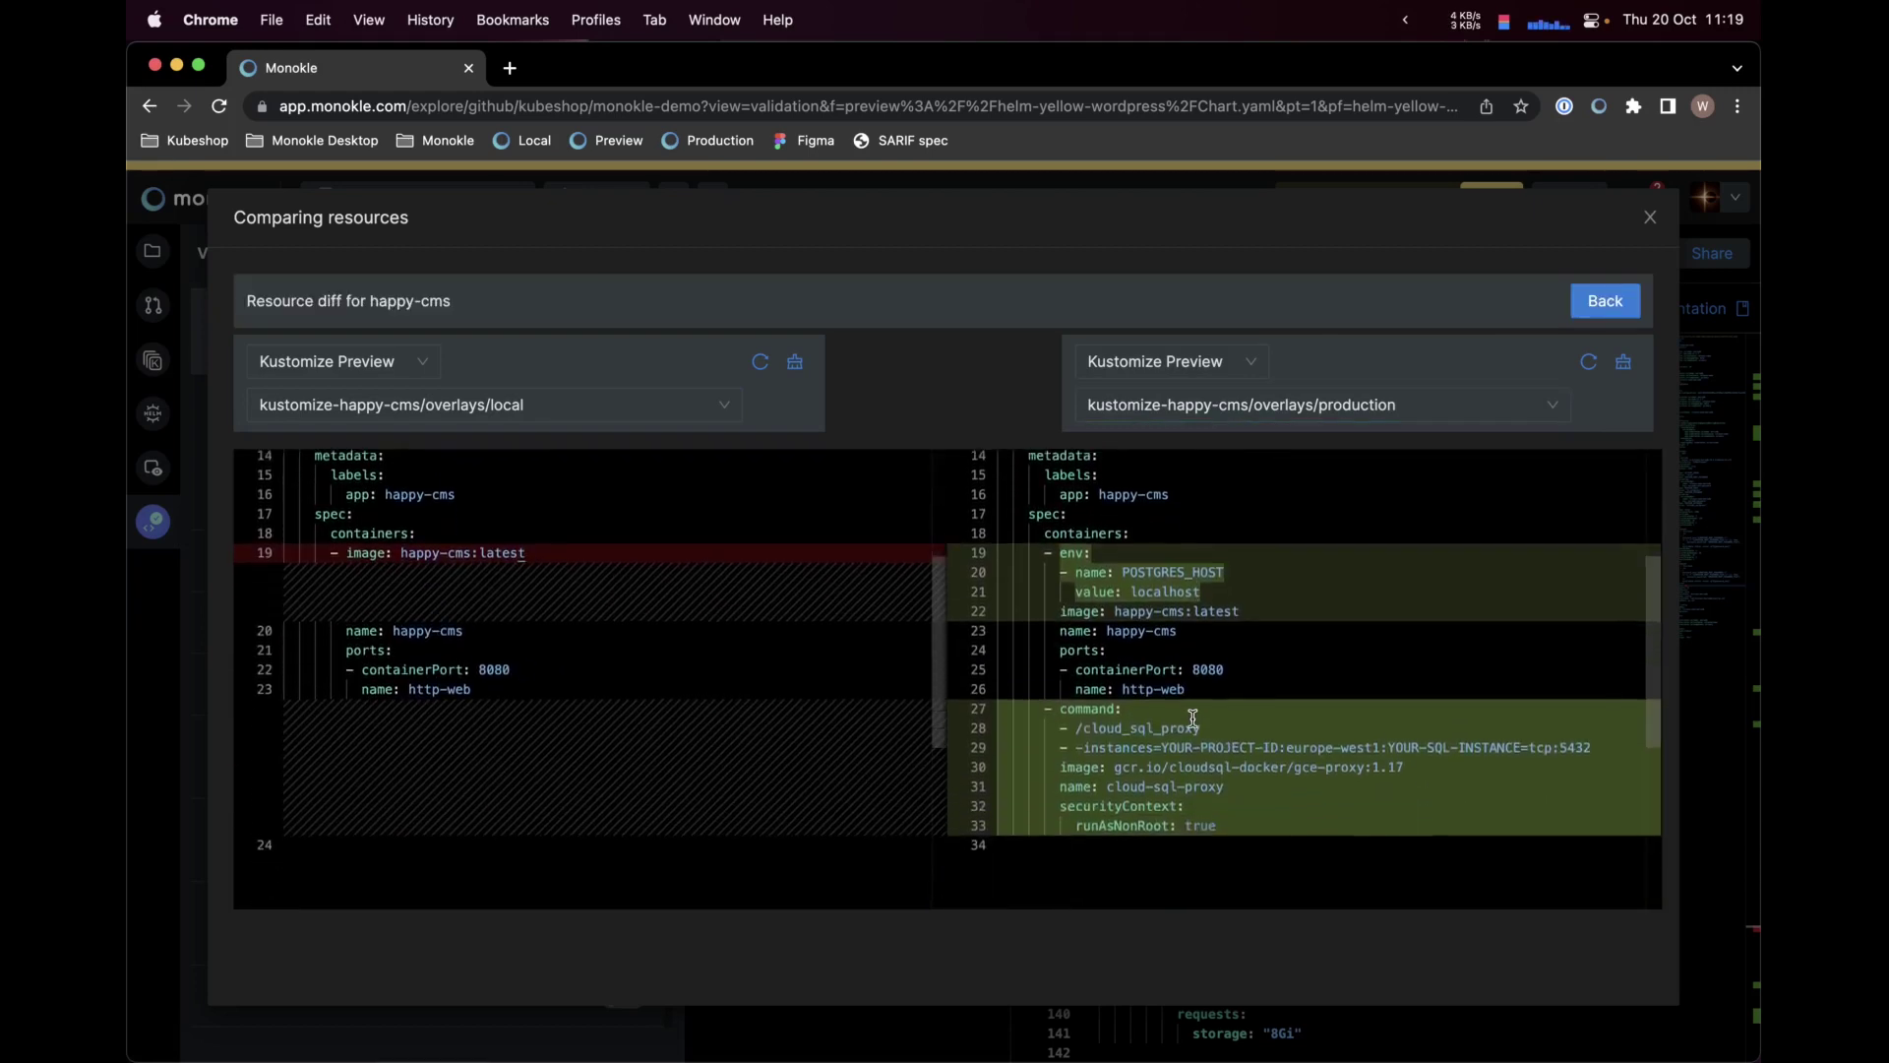
{"action": "scroll", "coordinate": [1193, 718], "scroll_direction": "up", "scroll_amount": 1}
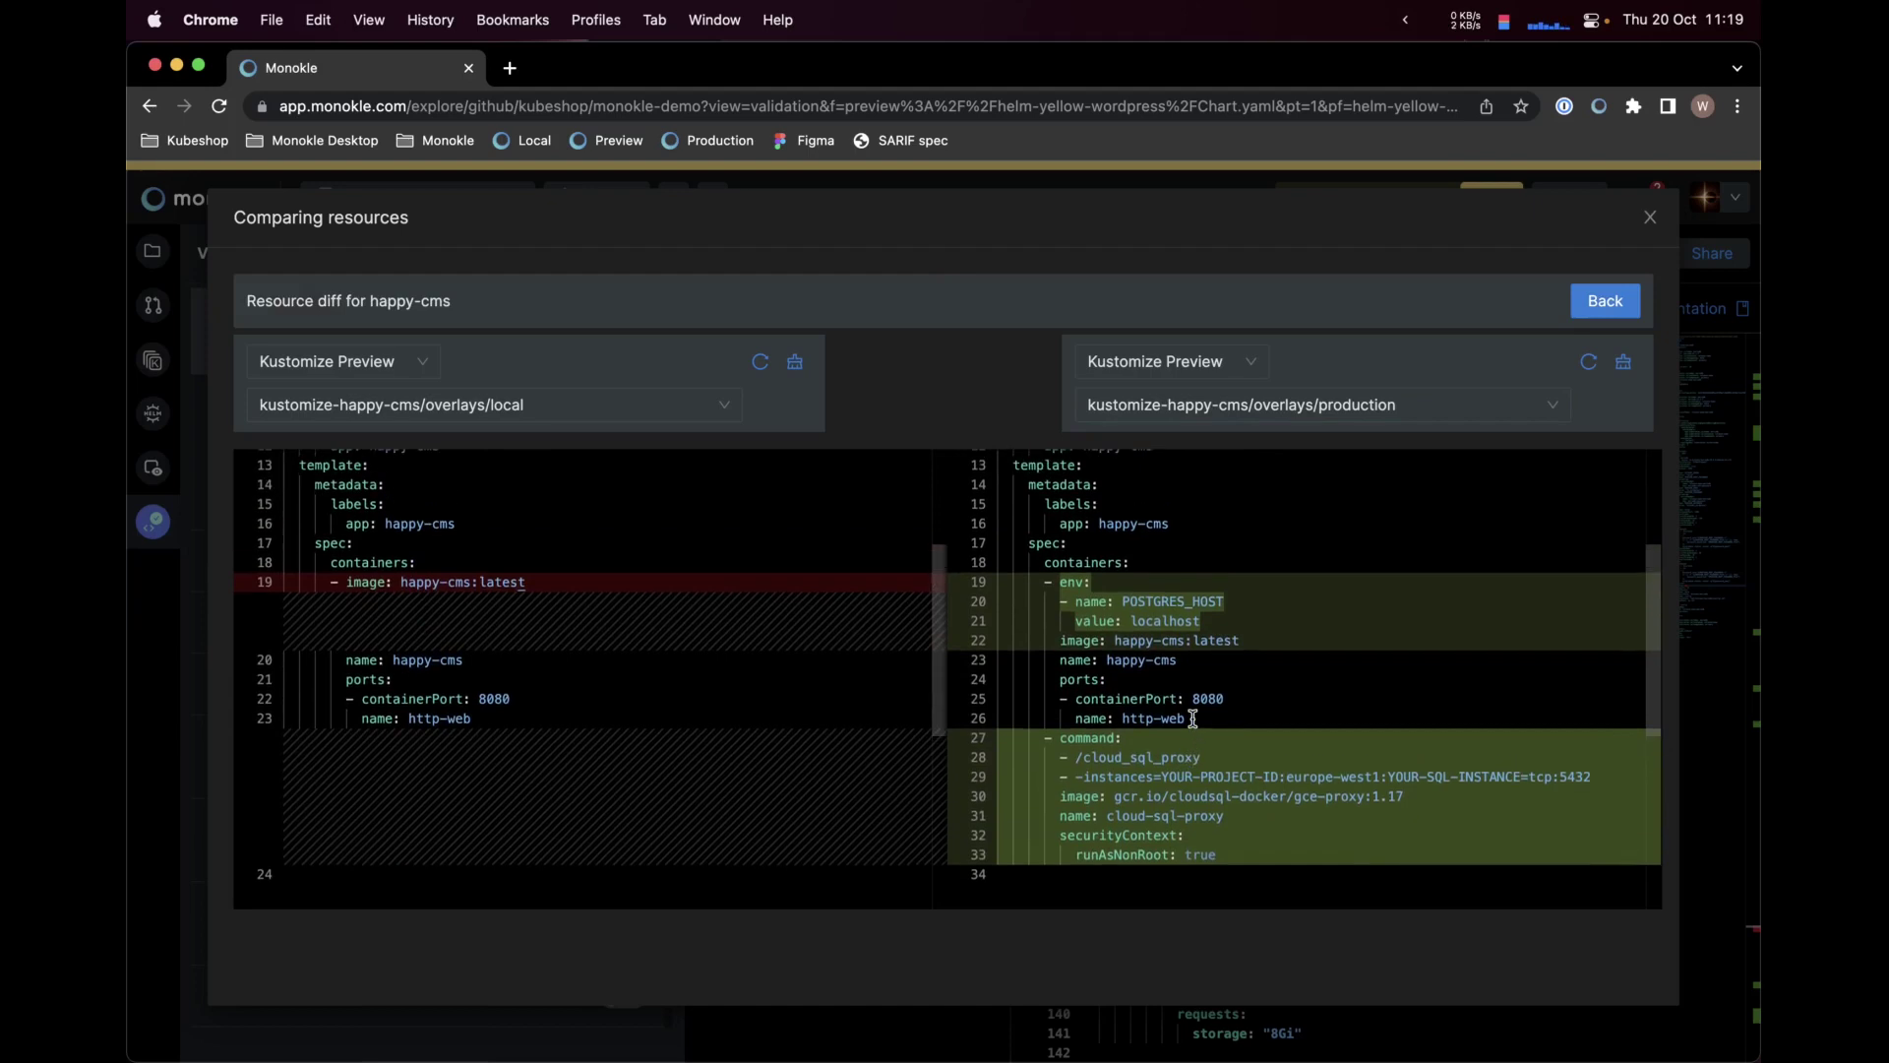